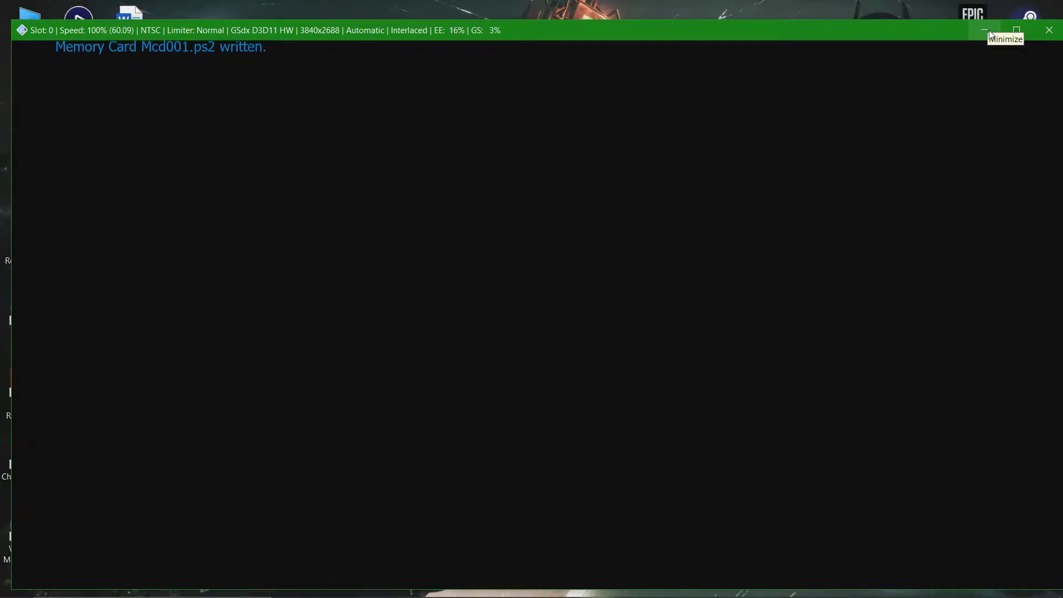
pyautogui.click(988, 24)
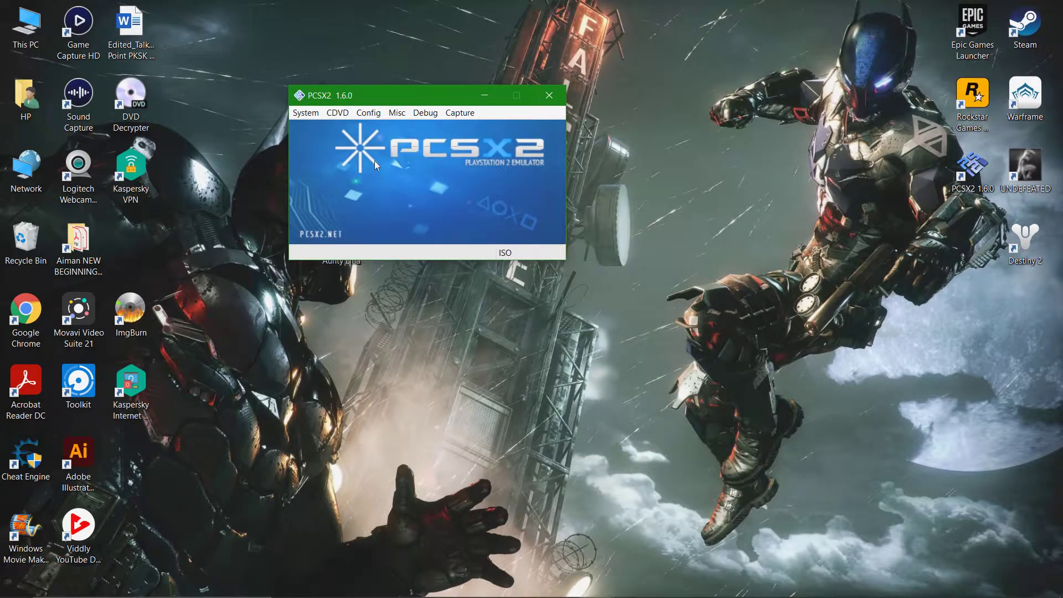
pyautogui.click(426, 113)
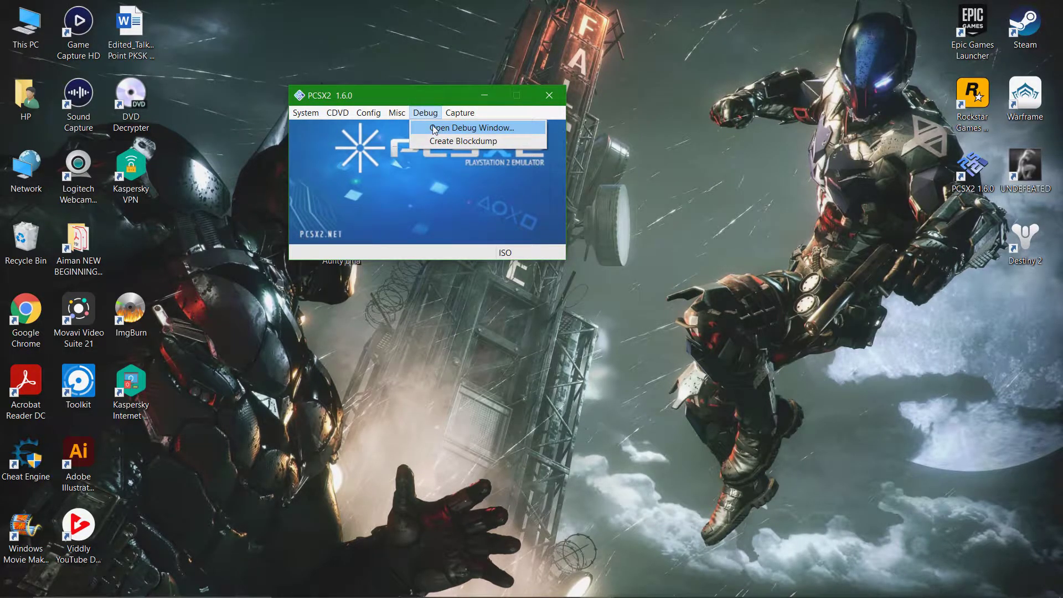
pyautogui.click(435, 128)
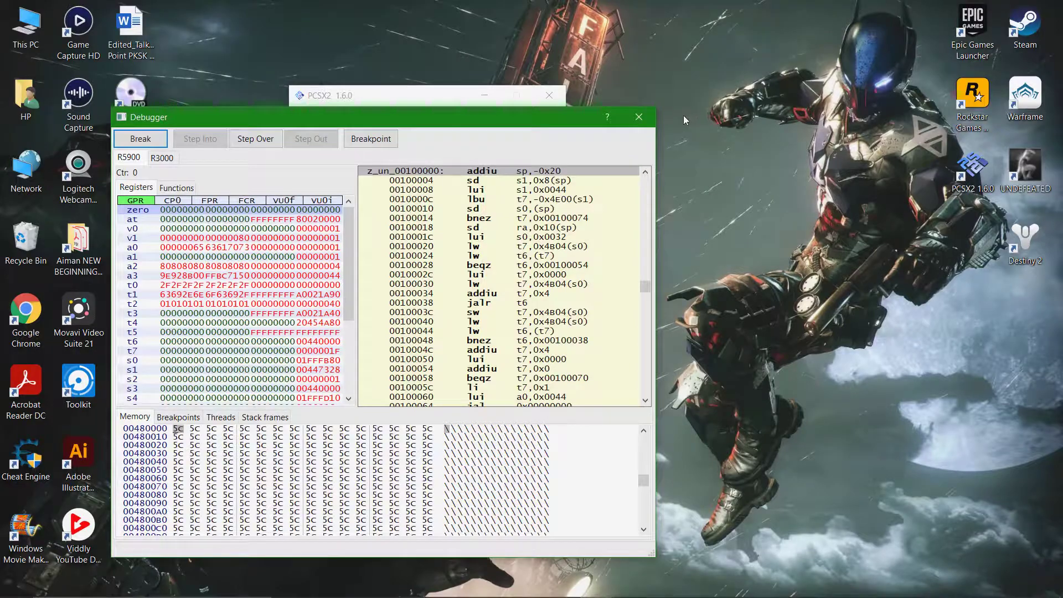
pyautogui.click(640, 117)
# Show the emulator's console log window for the running game.
pyautogui.click(470, 114)
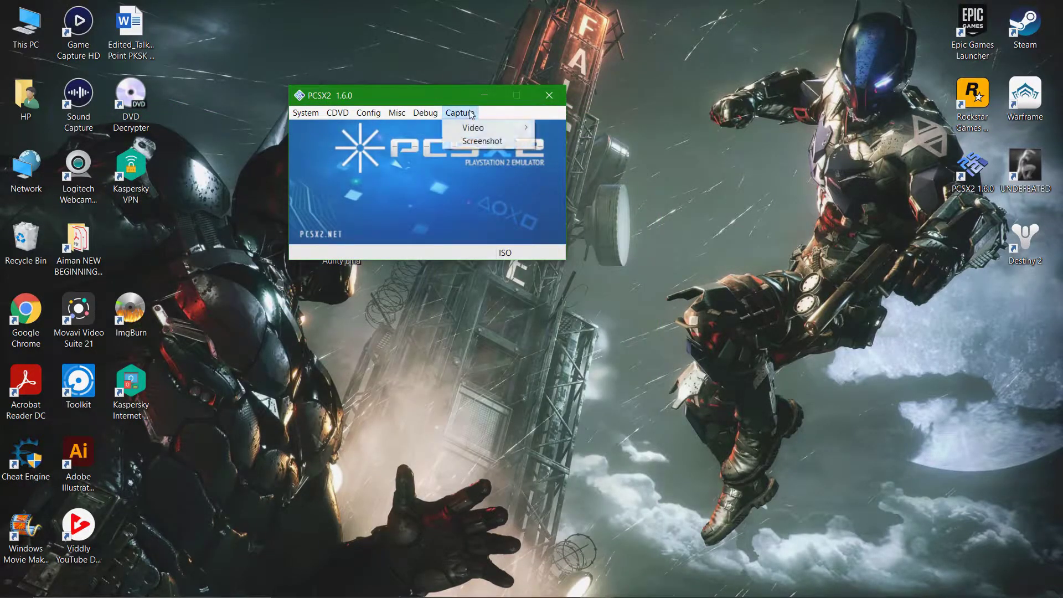
pyautogui.moveTo(401, 114)
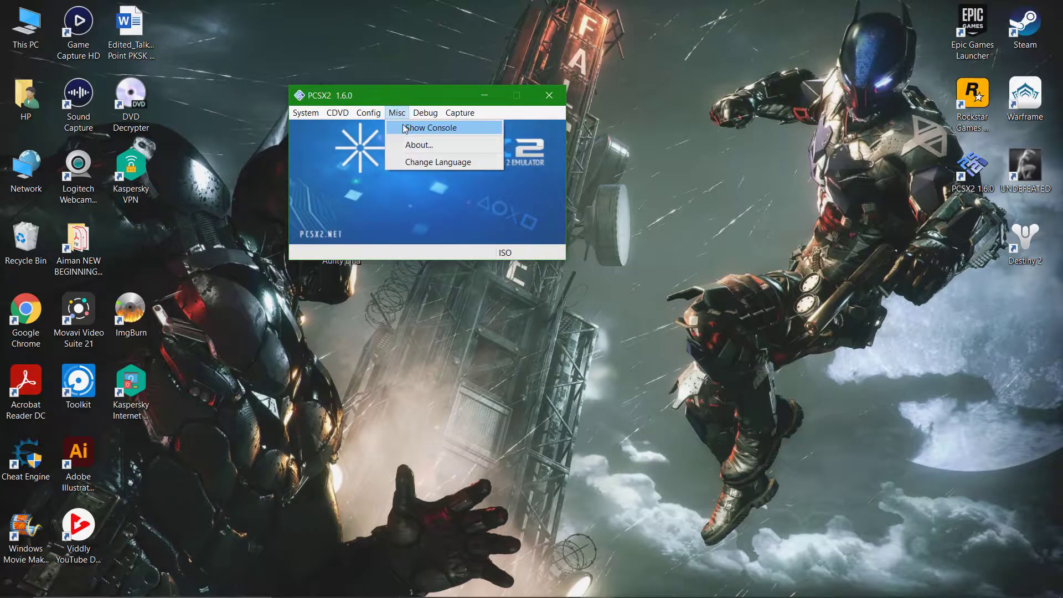
pyautogui.click(405, 128)
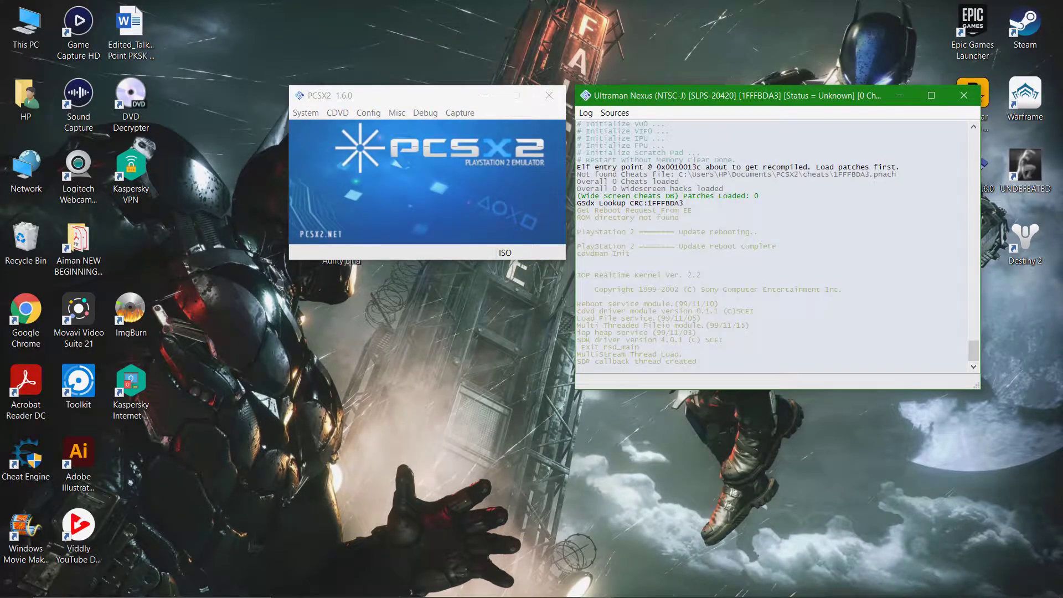
# Return to the running Ultraman Nexus game, shift its window slightly, and enter VS mode from the Mode select screen.
pyautogui.moveTo(596, 585)
pyautogui.click(623, 535)
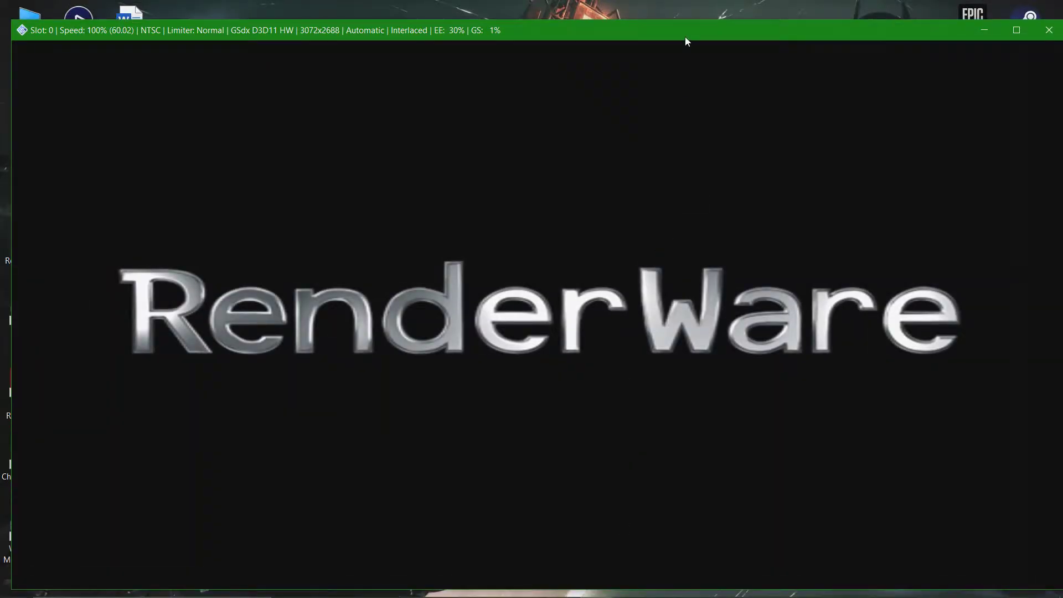
pyautogui.moveTo(656, 29); pyautogui.dragTo(646, 18)
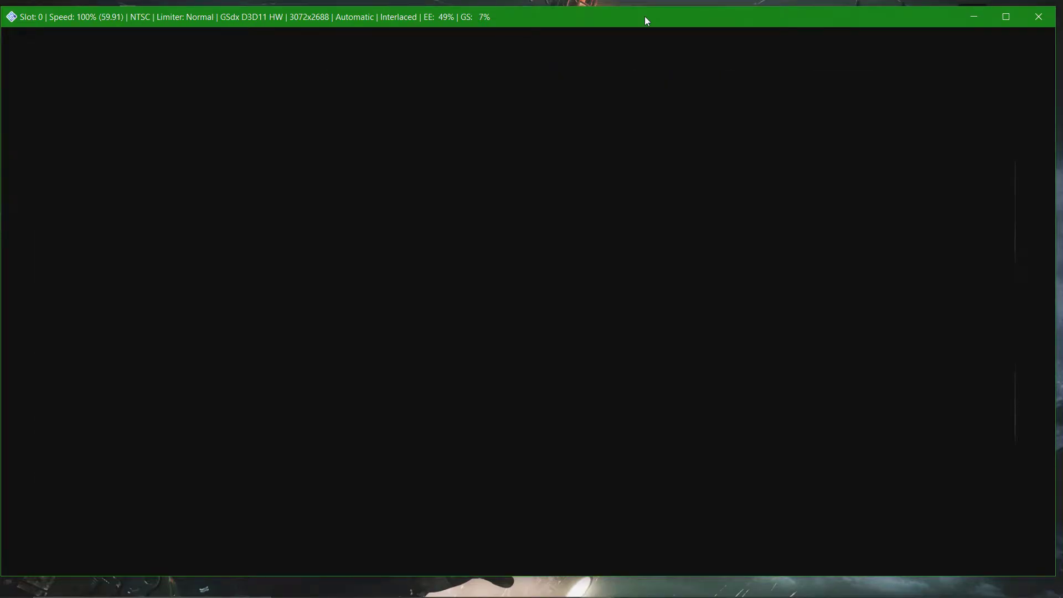
pyautogui.press('Return')
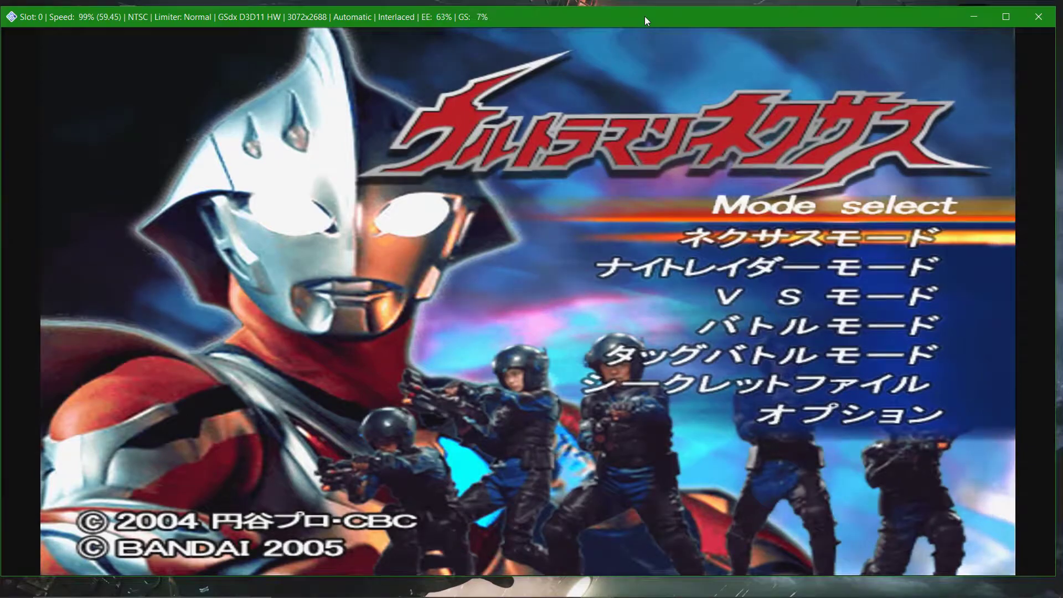
pyautogui.press('Down')
pyautogui.press('Down')
pyautogui.press('Return')
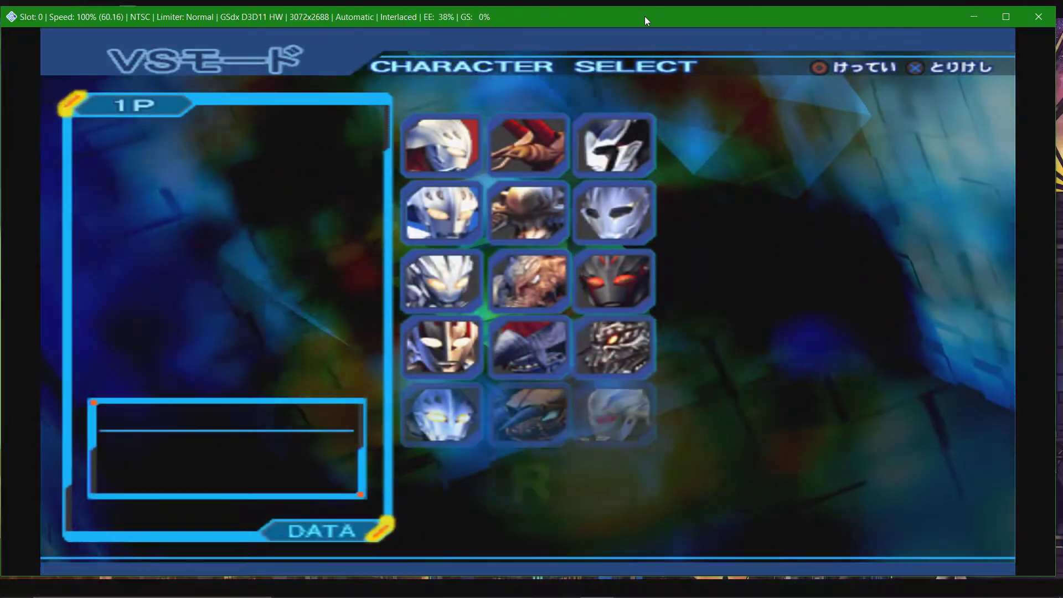
# Choose Ultraman Noa (ウルトラマンノア) as the 1P character, start a match against Dark Faust (ダークファウスト), and pause it.
pyautogui.press('Down')
pyautogui.press('Down')
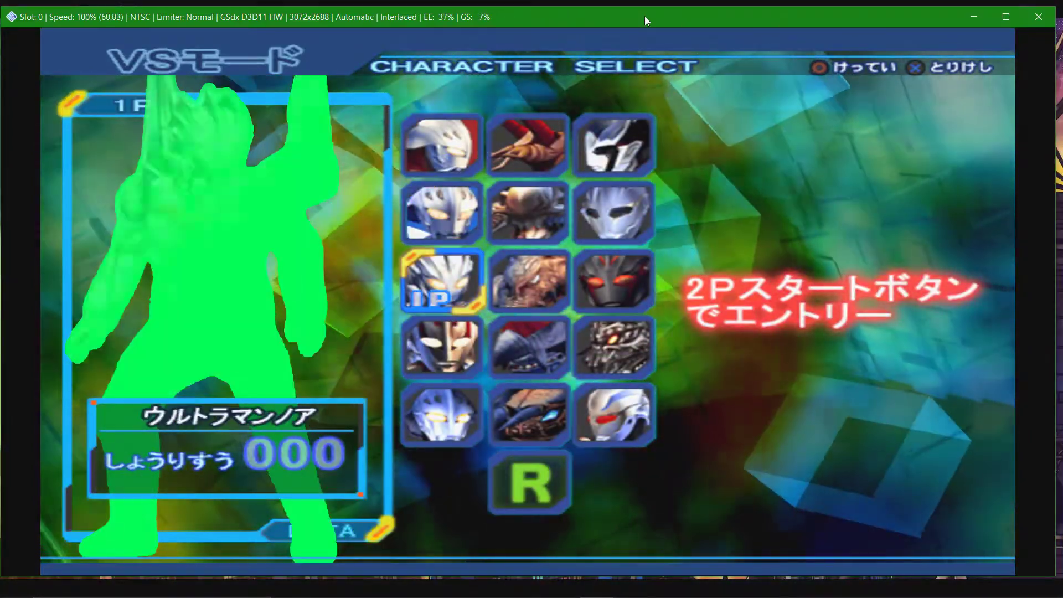
pyautogui.press('Return')
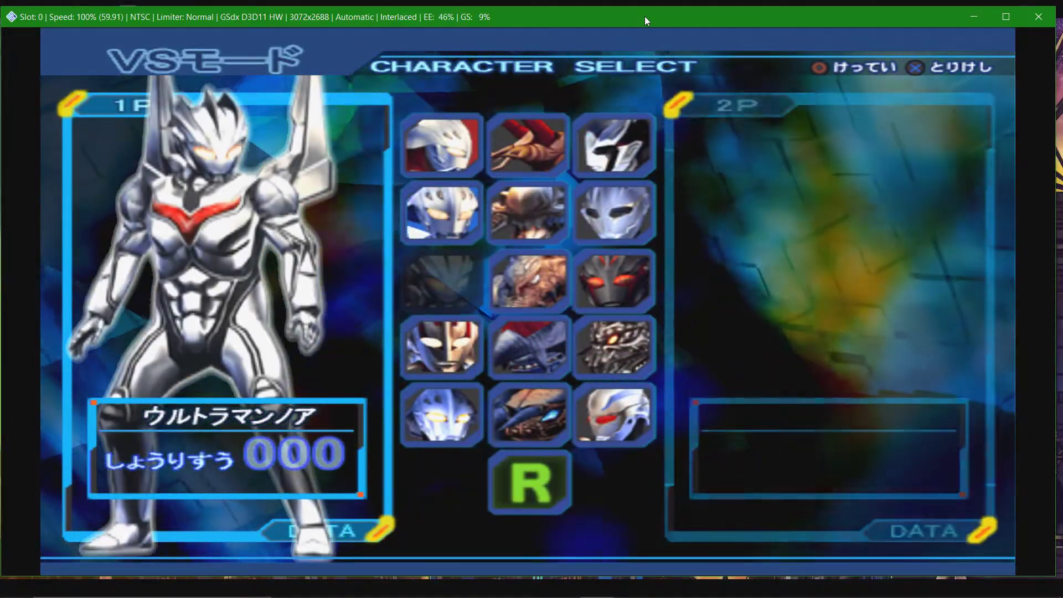
pyautogui.press('Return')
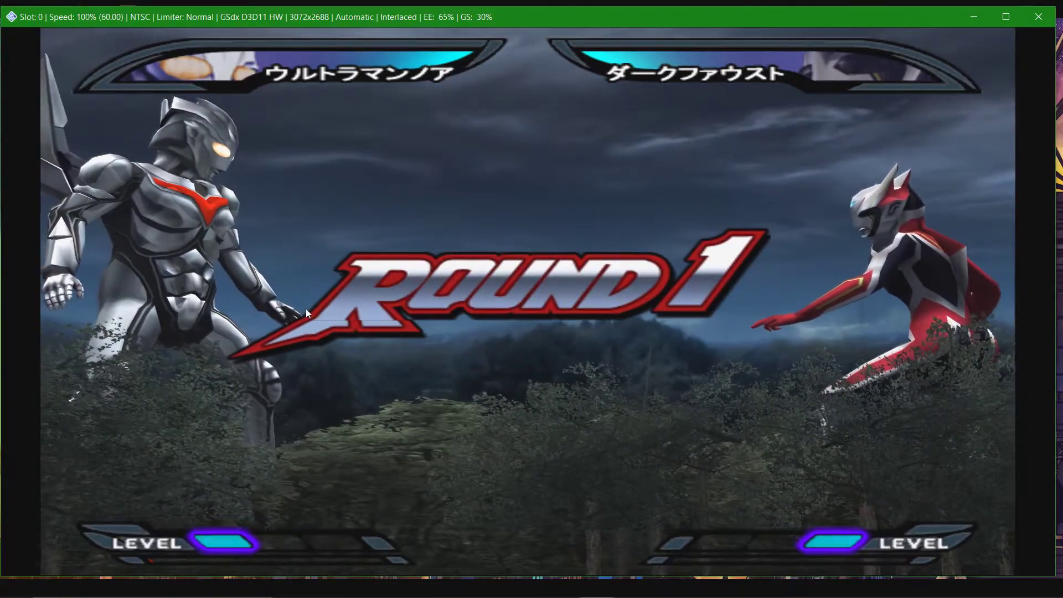
pyautogui.press('Return')
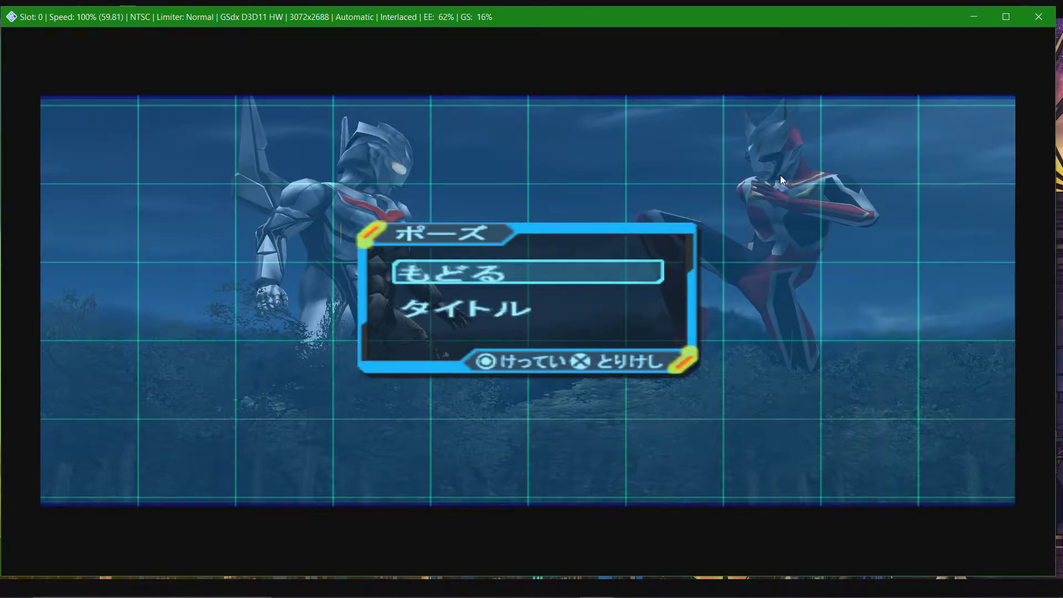
# Minimize the game, find the PS2 Widescreen folder with a "widescr" search, and open its NTSC-J > Ultraman Nexus subfolder.
pyautogui.click(975, 17)
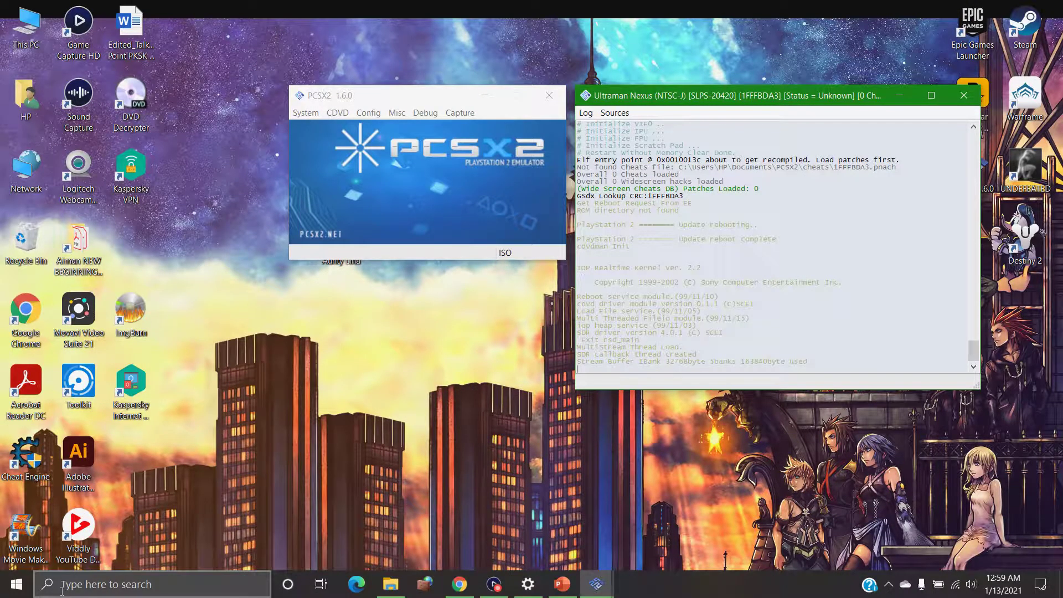
pyautogui.click(74, 586)
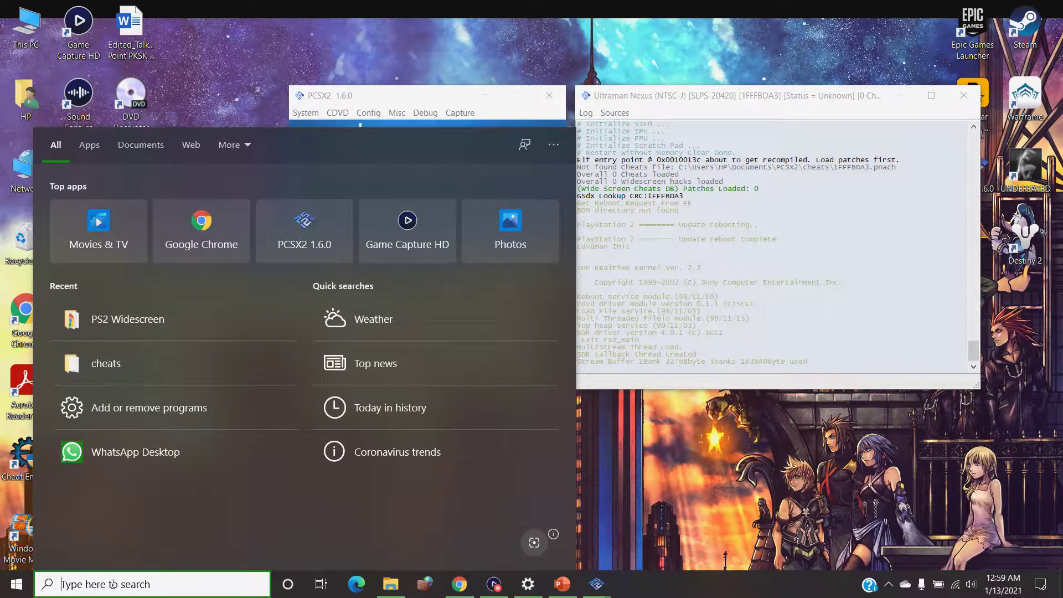
pyautogui.write('widescr')
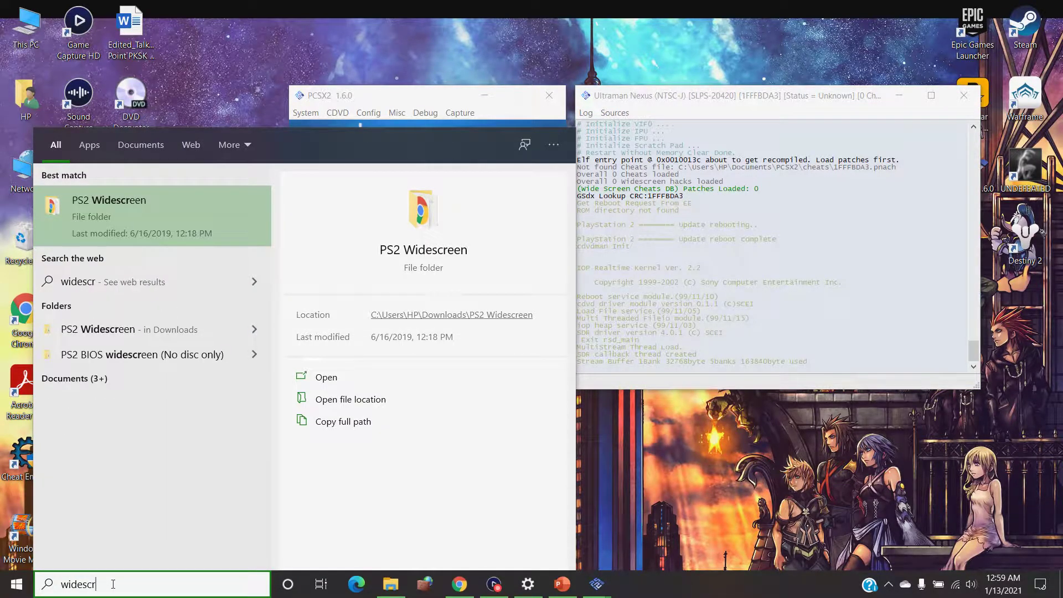
pyautogui.click(139, 223)
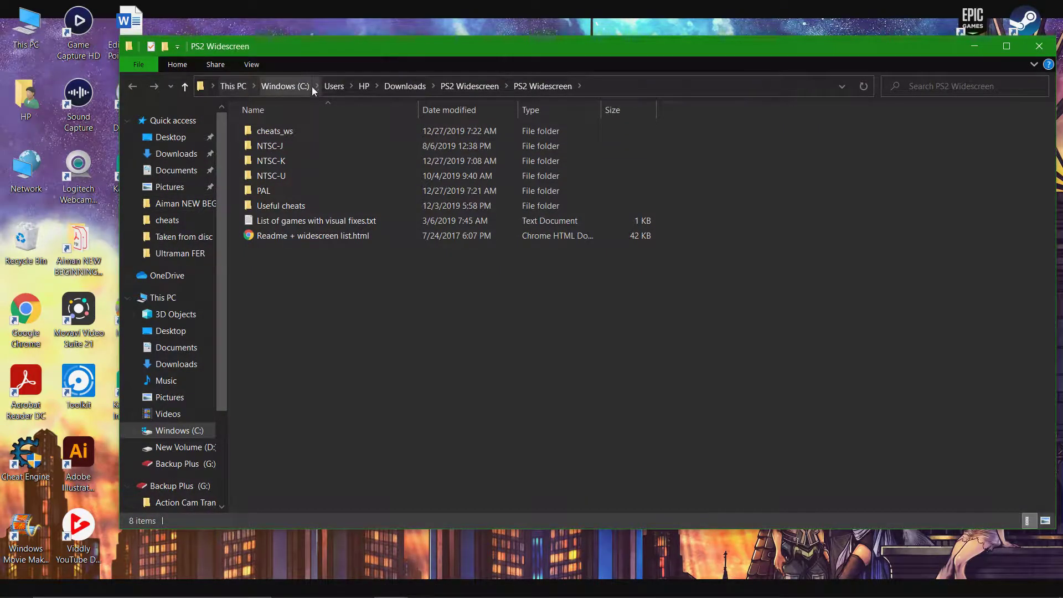
pyautogui.doubleClick(314, 145)
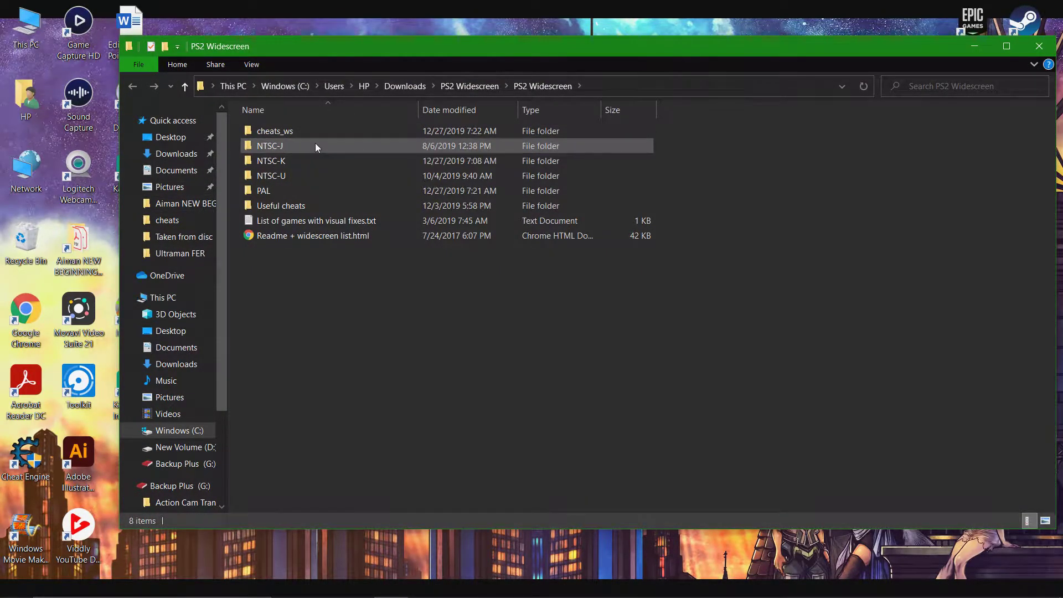
pyautogui.moveTo(1051, 123); pyautogui.dragTo(1023, 469)
pyautogui.doubleClick(320, 457)
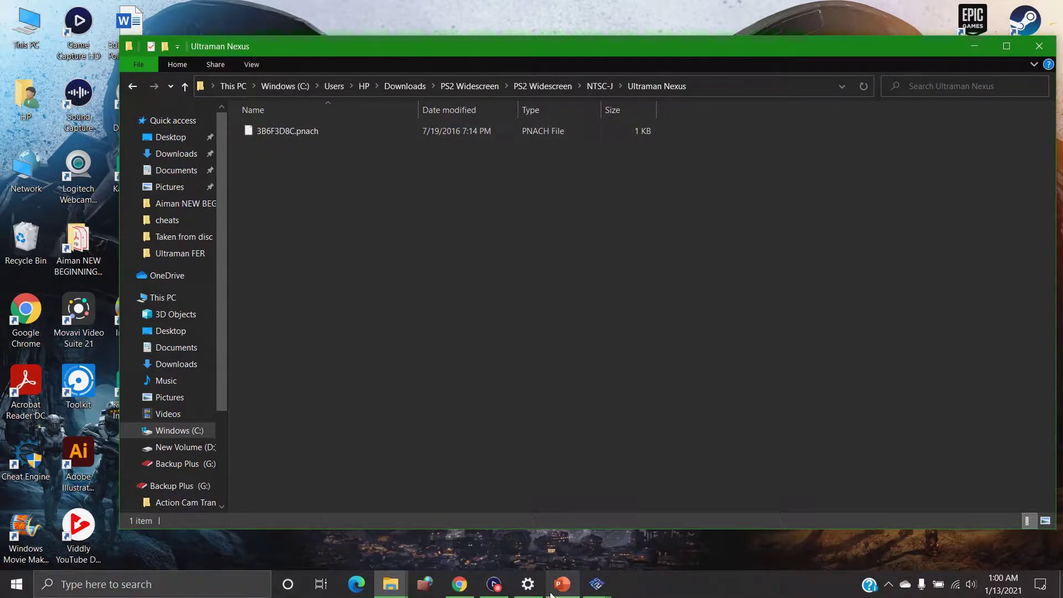
# Compare the game CRC in the console log and its window title with the pnach file name in the Ultraman Nexus folder.
pyautogui.moveTo(597, 584)
pyautogui.click(715, 530)
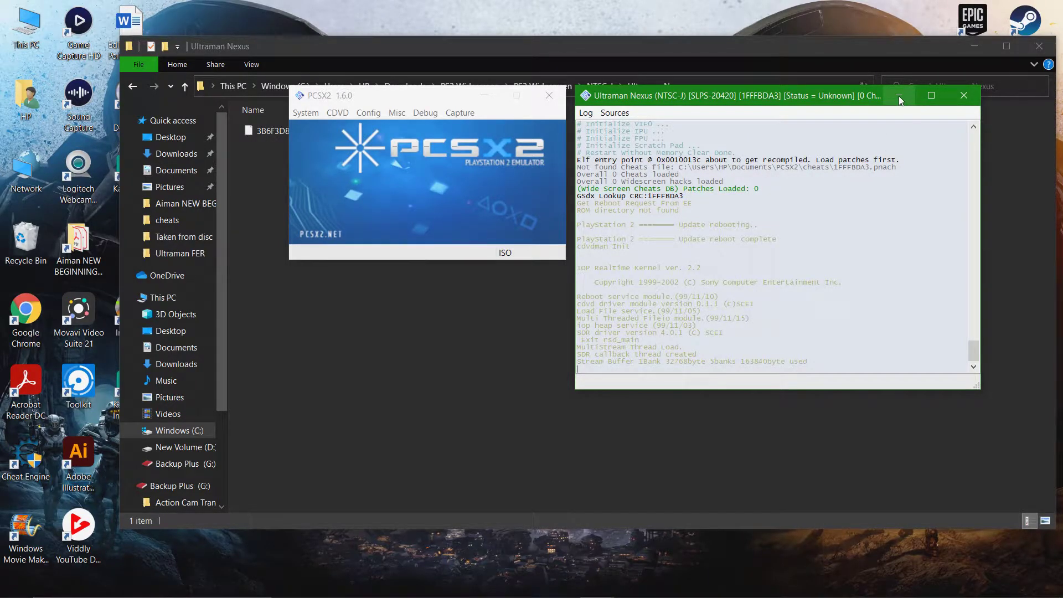
pyautogui.click(426, 352)
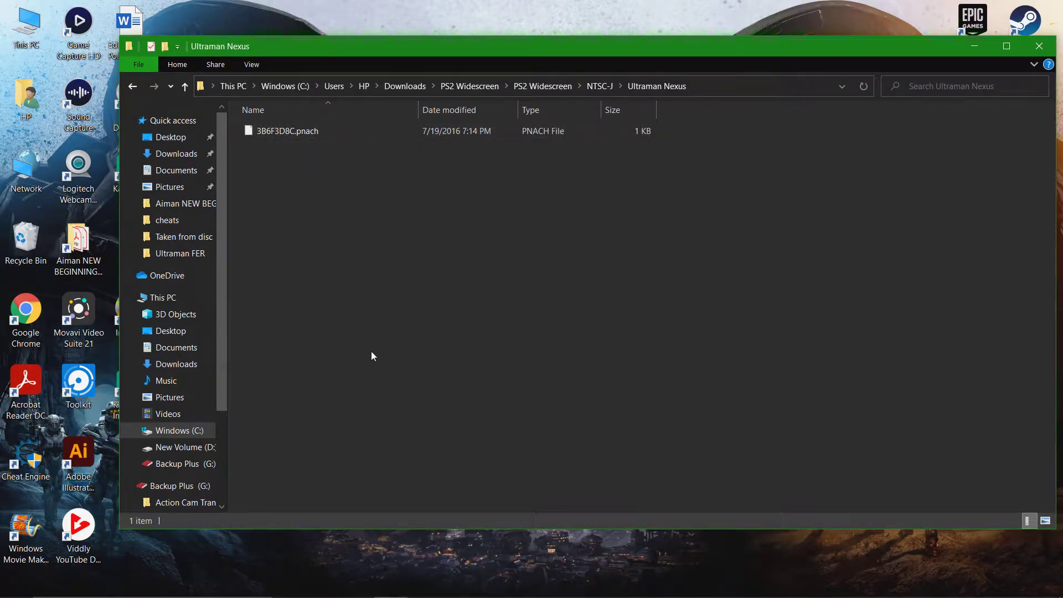
pyautogui.moveTo(531, 595)
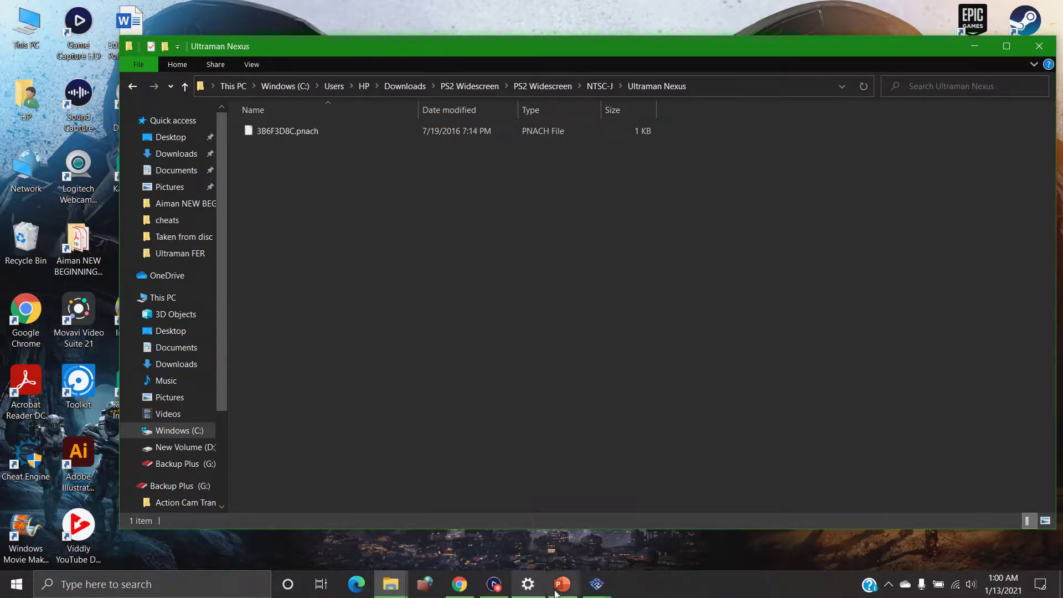
pyautogui.moveTo(591, 594)
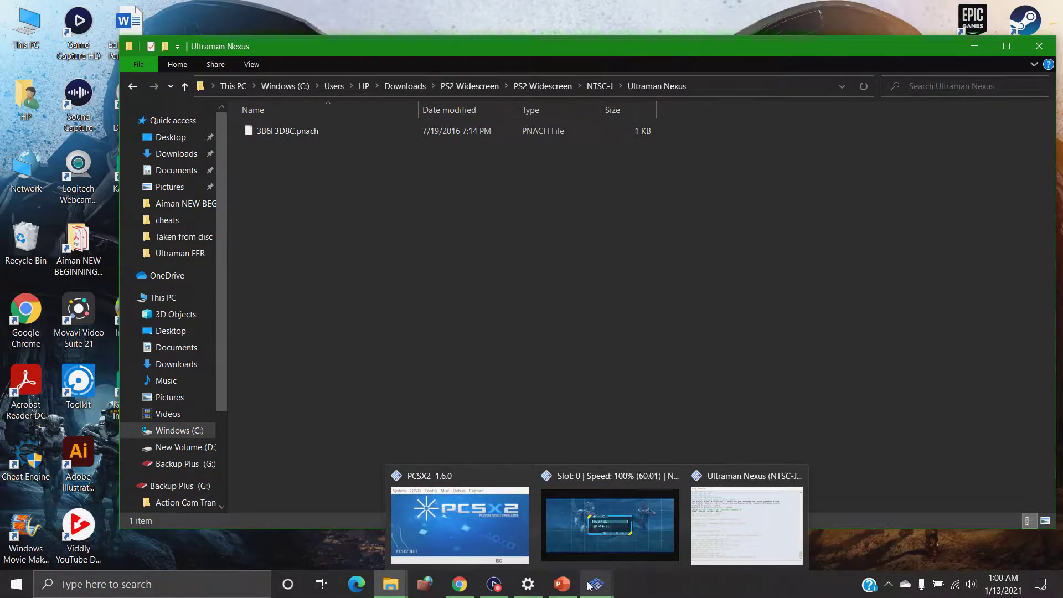
pyautogui.moveTo(700, 527)
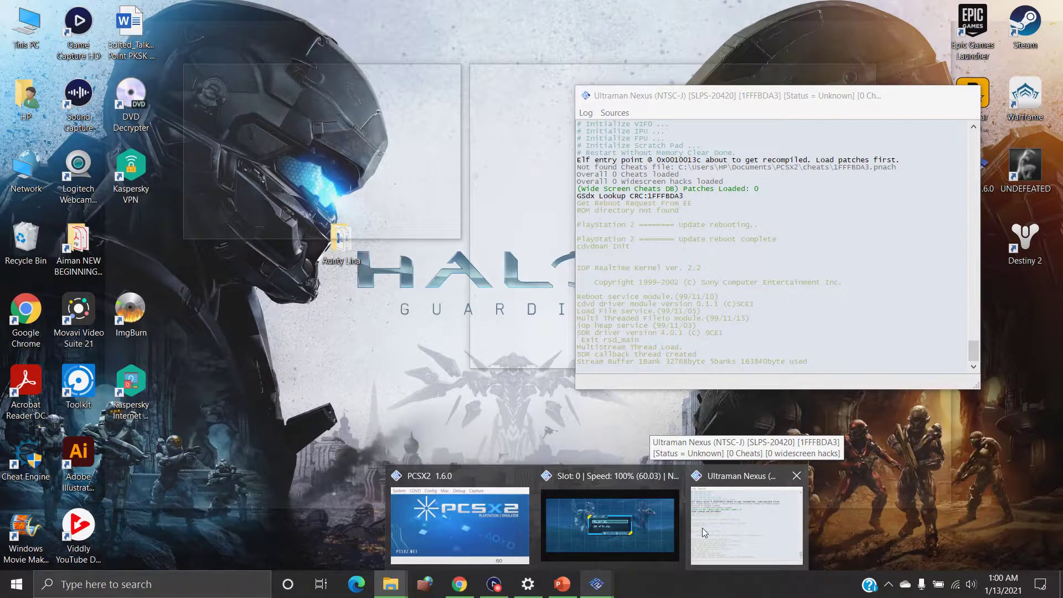
pyautogui.click(701, 529)
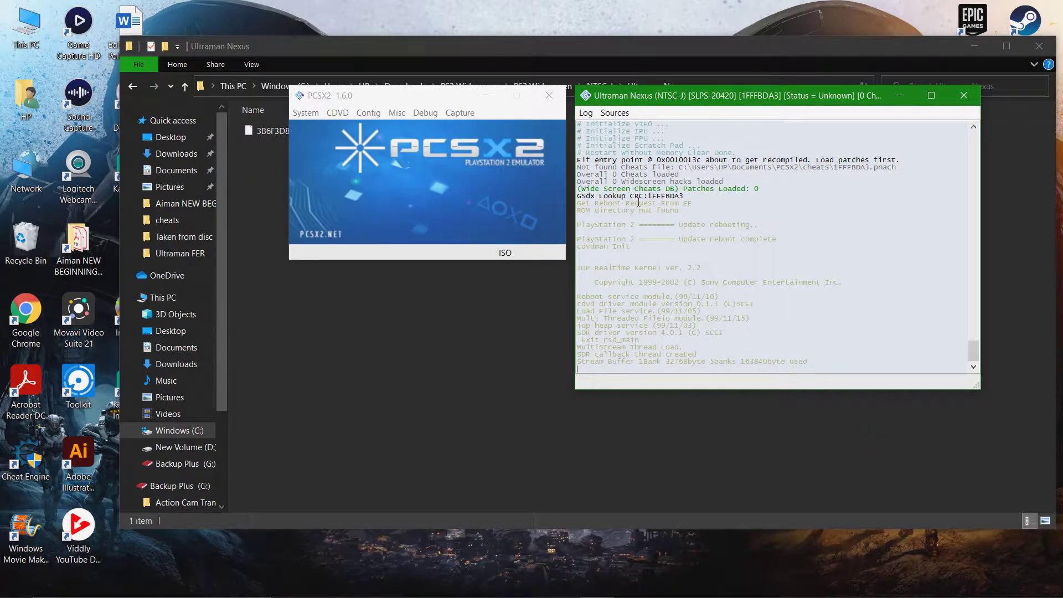
pyautogui.moveTo(983, 195); pyautogui.dragTo(1059, 180)
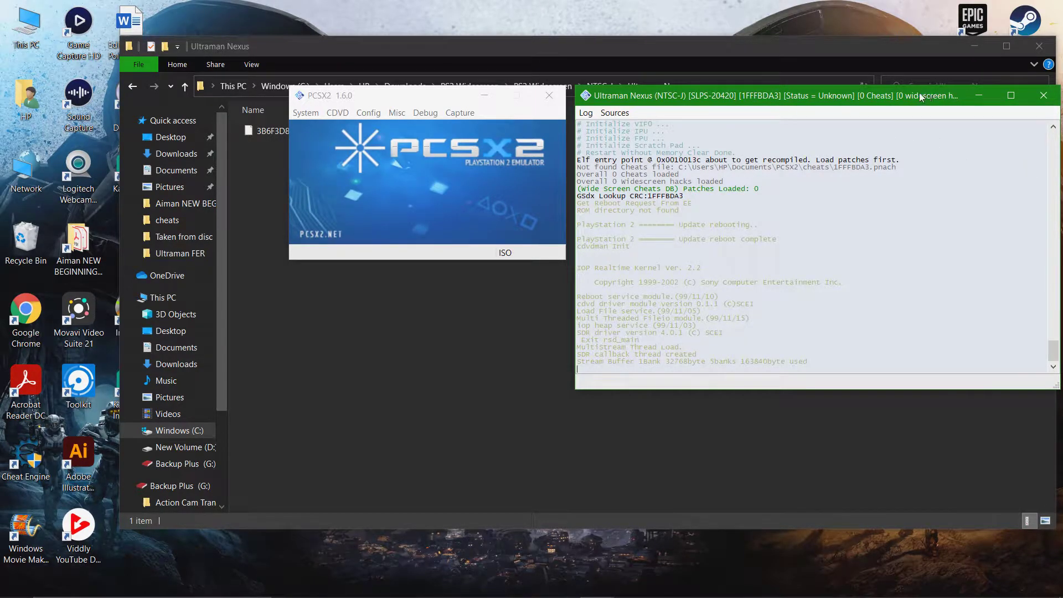
# Minimize the console and emulator windows and copy 3B6F3D8C.pnach from the Ultraman Nexus folder.
pyautogui.click(972, 96)
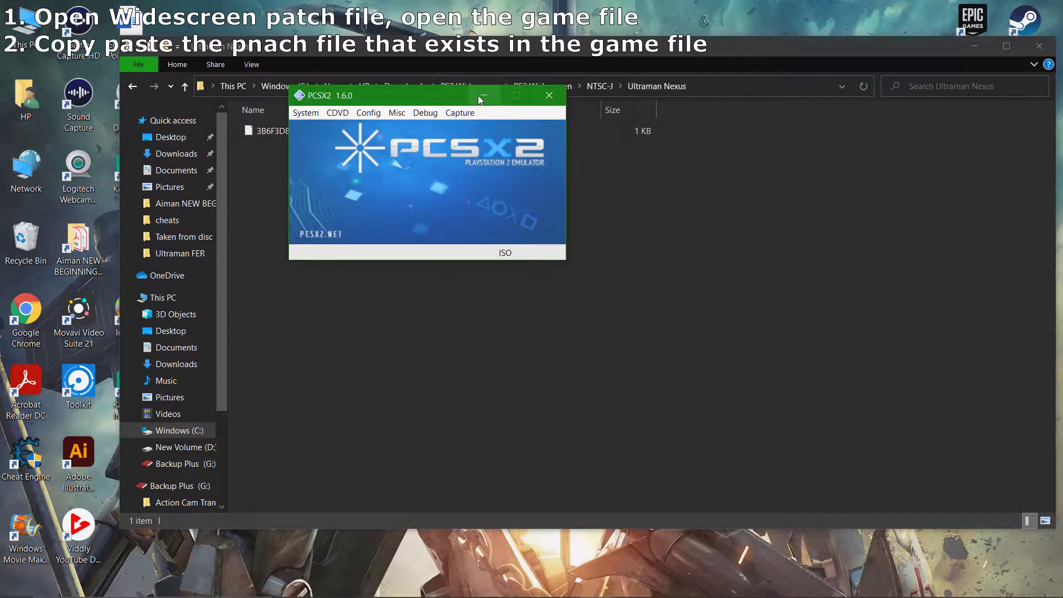
pyautogui.click(483, 97)
pyautogui.rightClick(287, 136)
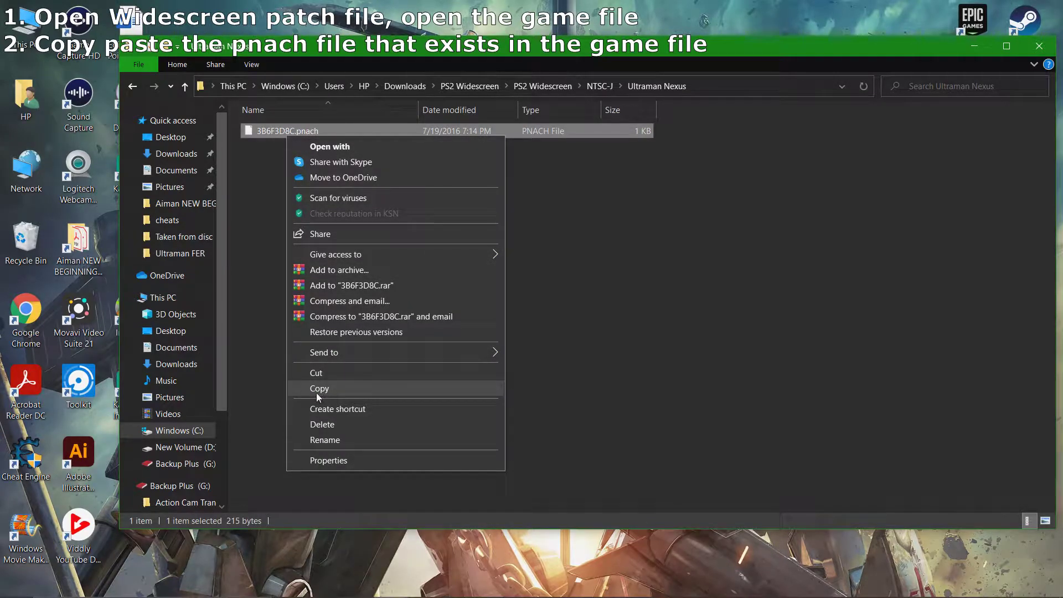
pyautogui.click(316, 390)
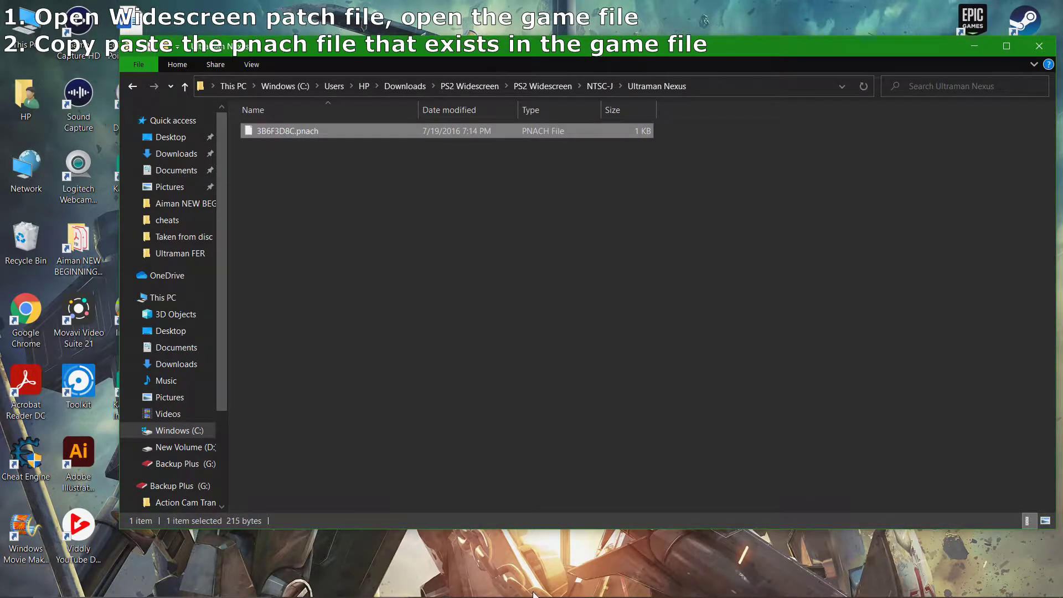
# Close the paused game window and shut down the emulated system in PCSX2.
pyautogui.click(596, 584)
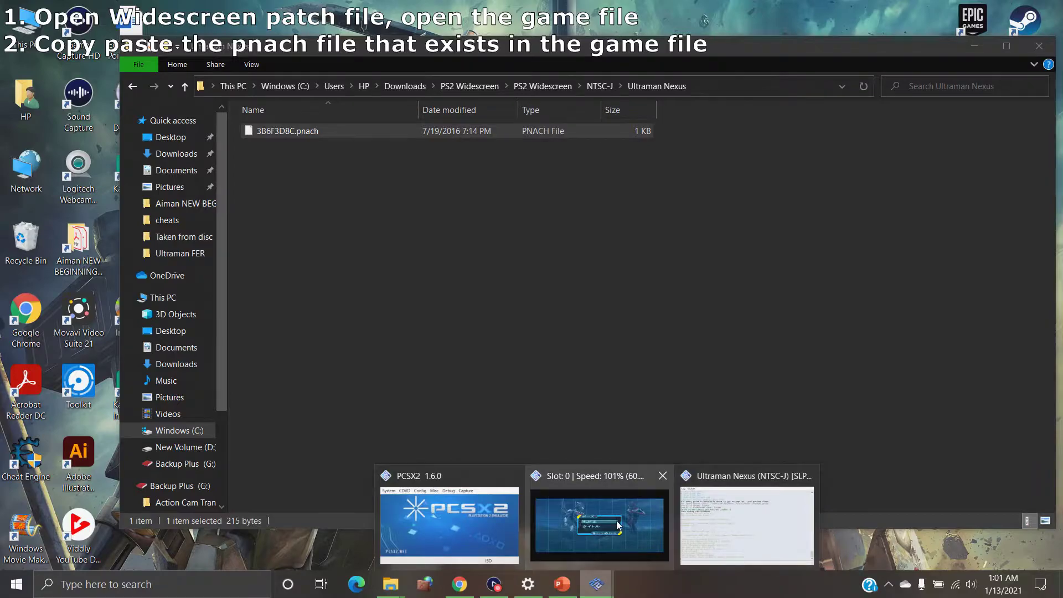
pyautogui.click(600, 525)
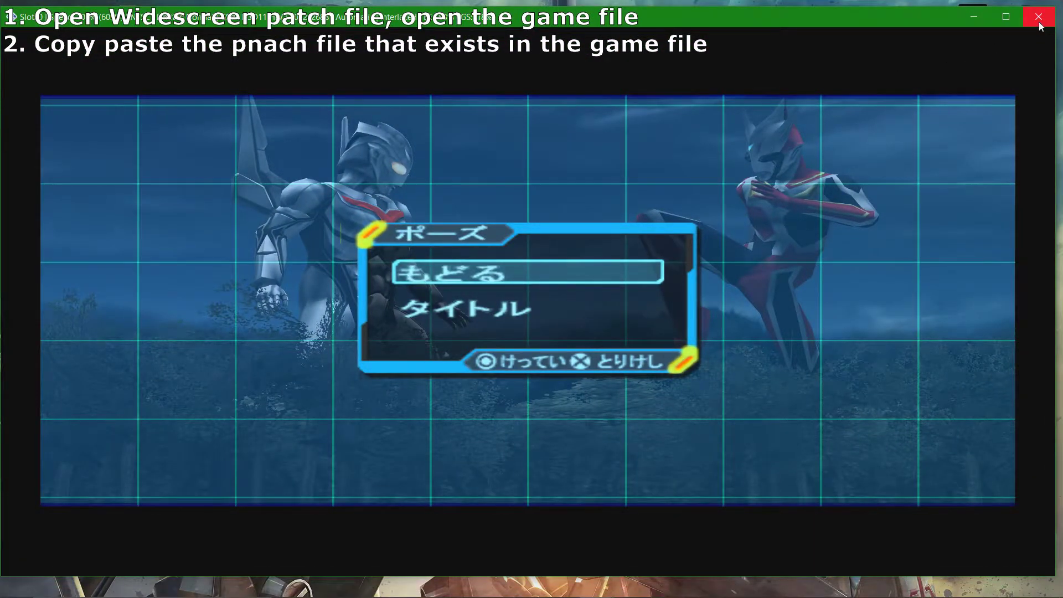
pyautogui.click(1039, 22)
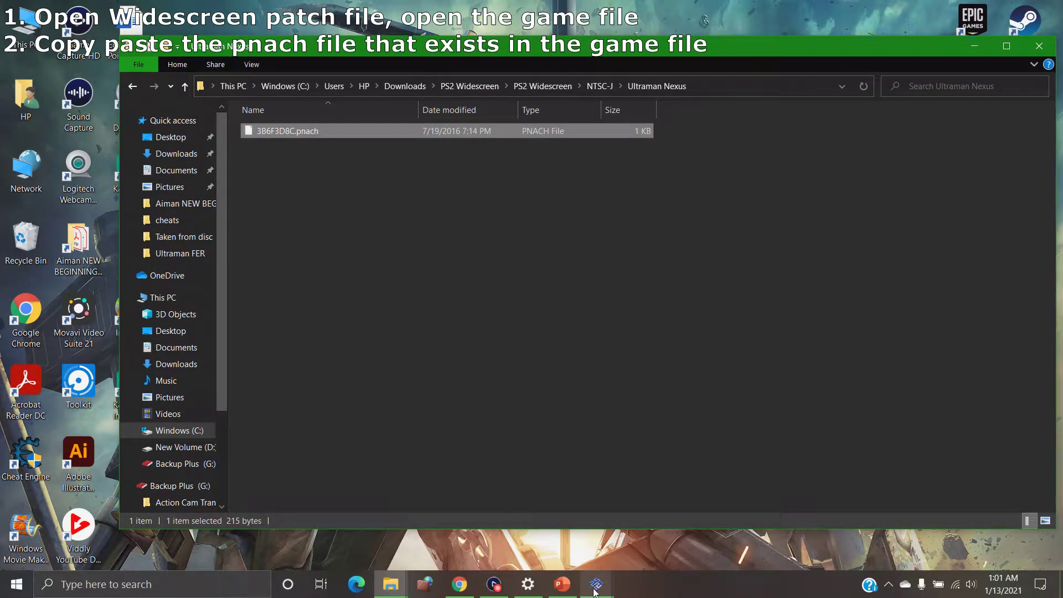
pyautogui.click(597, 584)
pyautogui.click(567, 536)
pyautogui.click(306, 113)
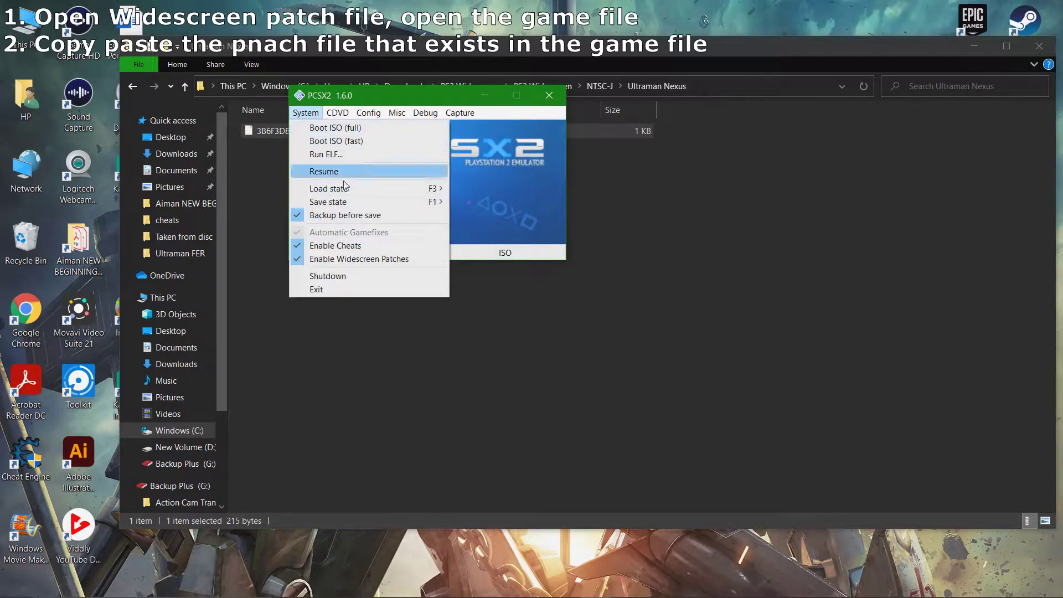
pyautogui.click(369, 275)
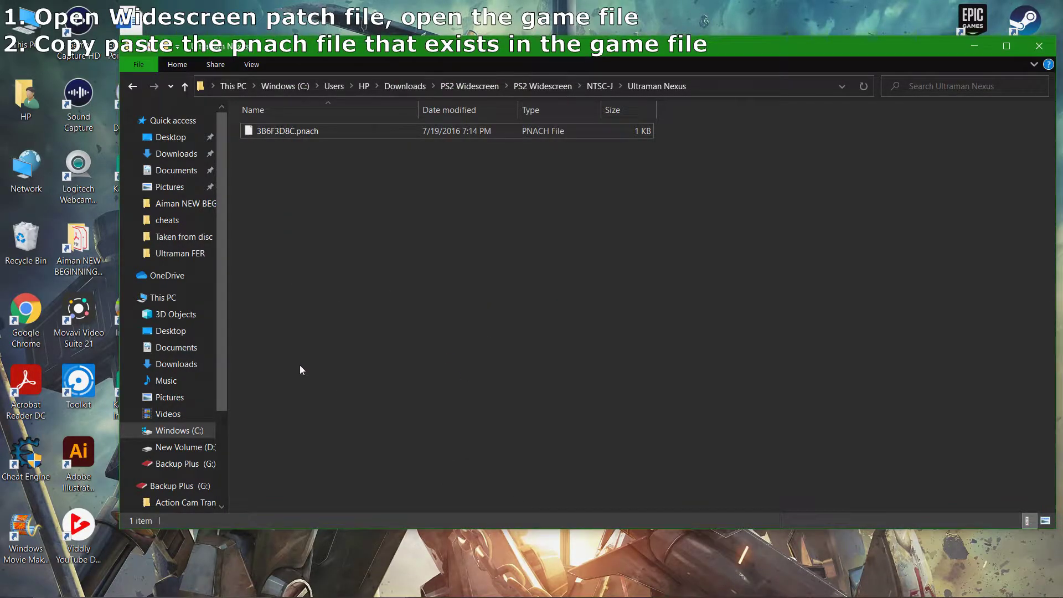
pyautogui.rightClick(310, 134)
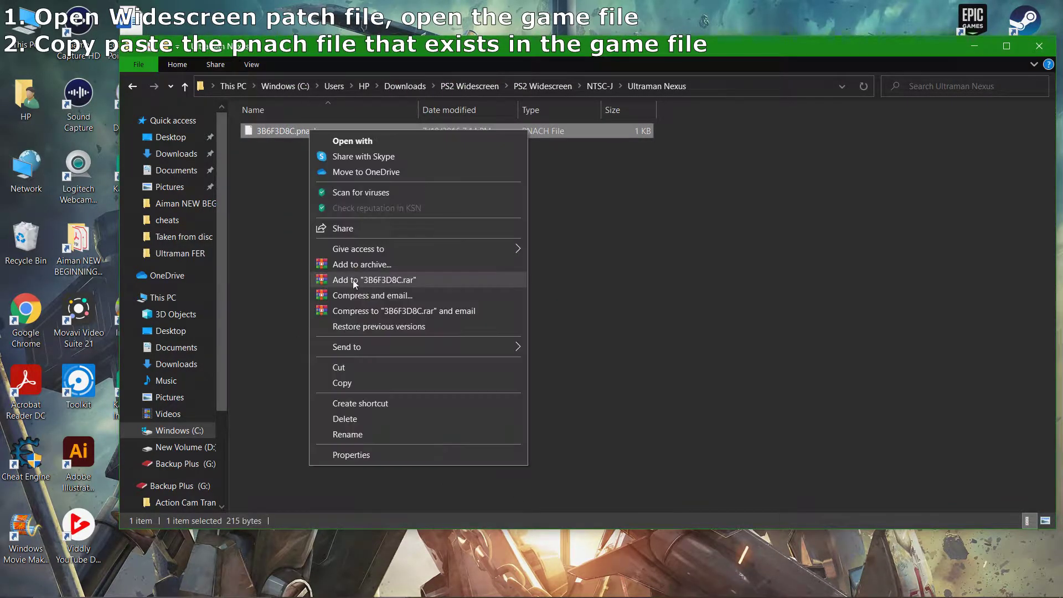
pyautogui.click(390, 387)
pyautogui.rightClick(290, 220)
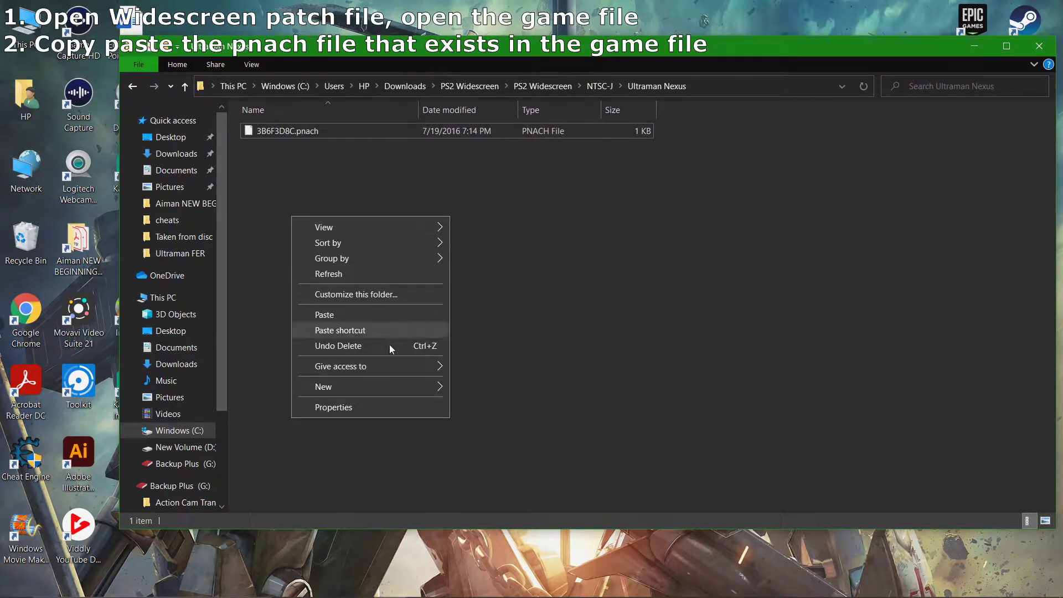
pyautogui.click(364, 327)
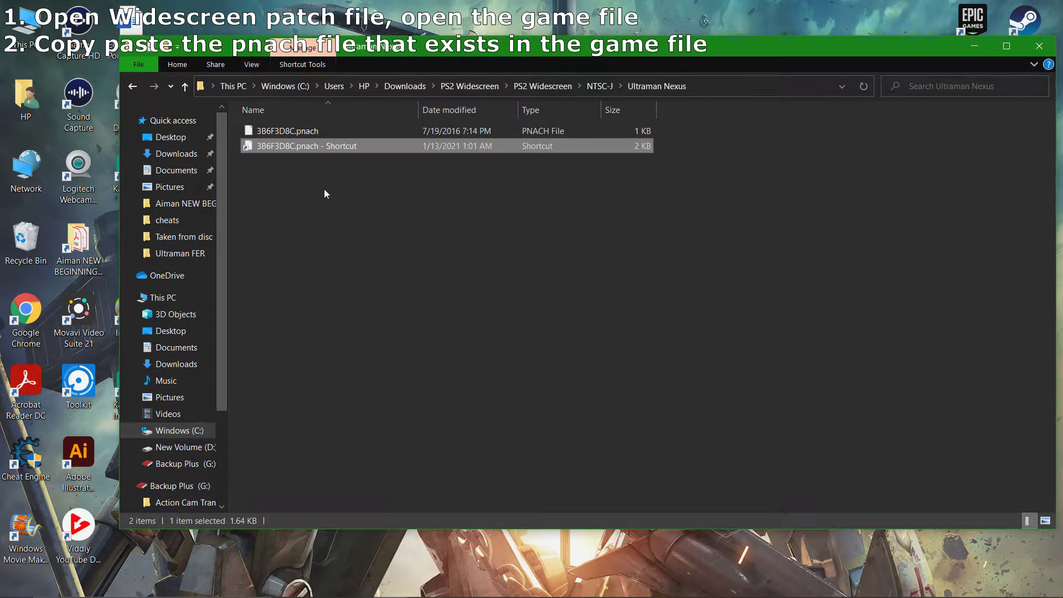
pyautogui.click(404, 214)
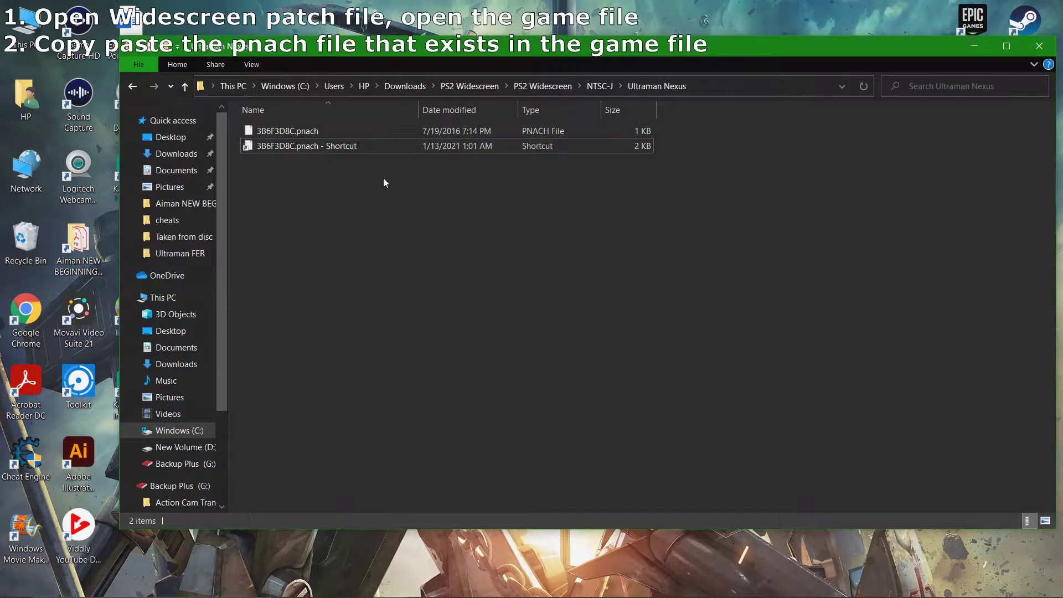
pyautogui.click(368, 143)
pyautogui.press('Delete')
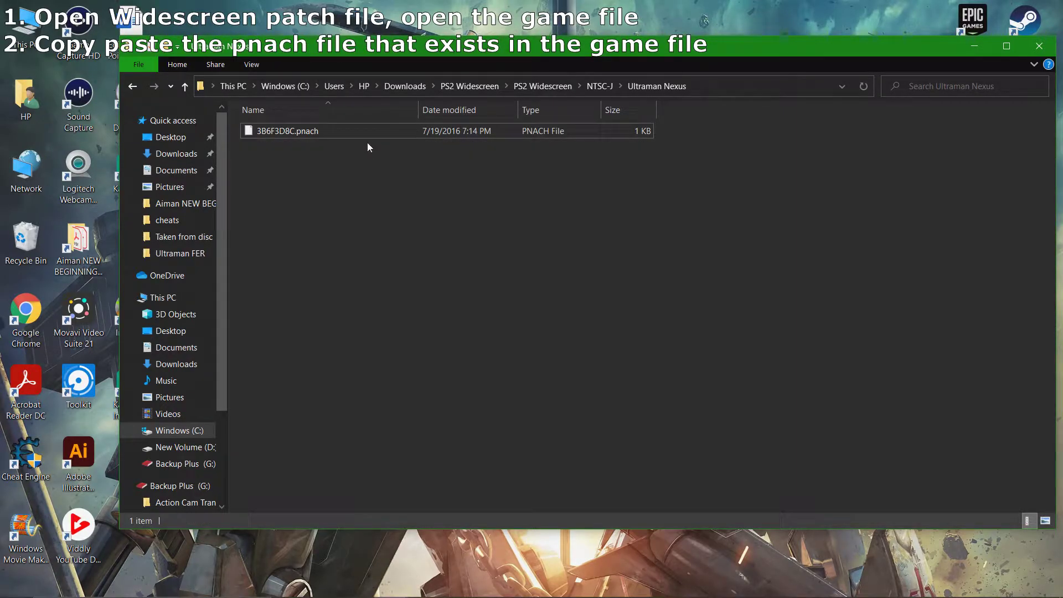
# Duplicate 3B6F3D8C.pnach within the Ultraman Nexus folder.
pyautogui.click(287, 133)
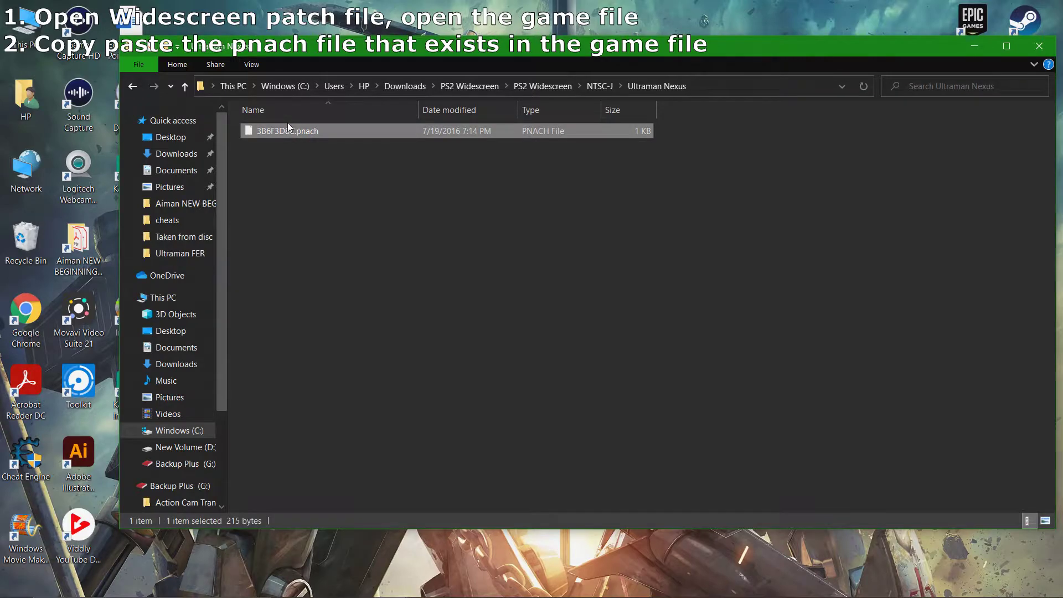
pyautogui.rightClick(288, 125)
pyautogui.click(361, 380)
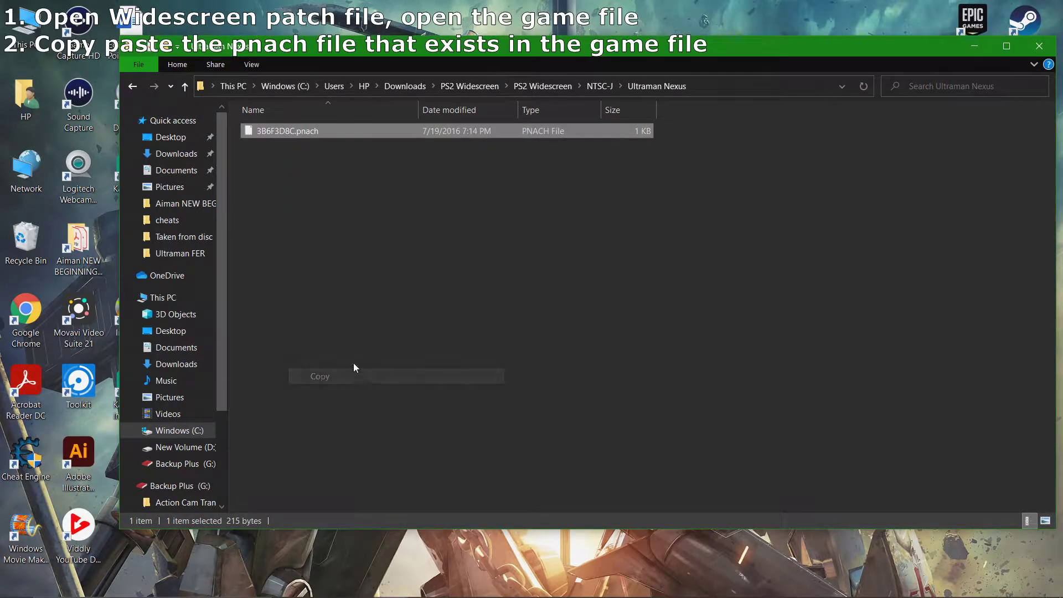
pyautogui.rightClick(324, 286)
pyautogui.click(387, 375)
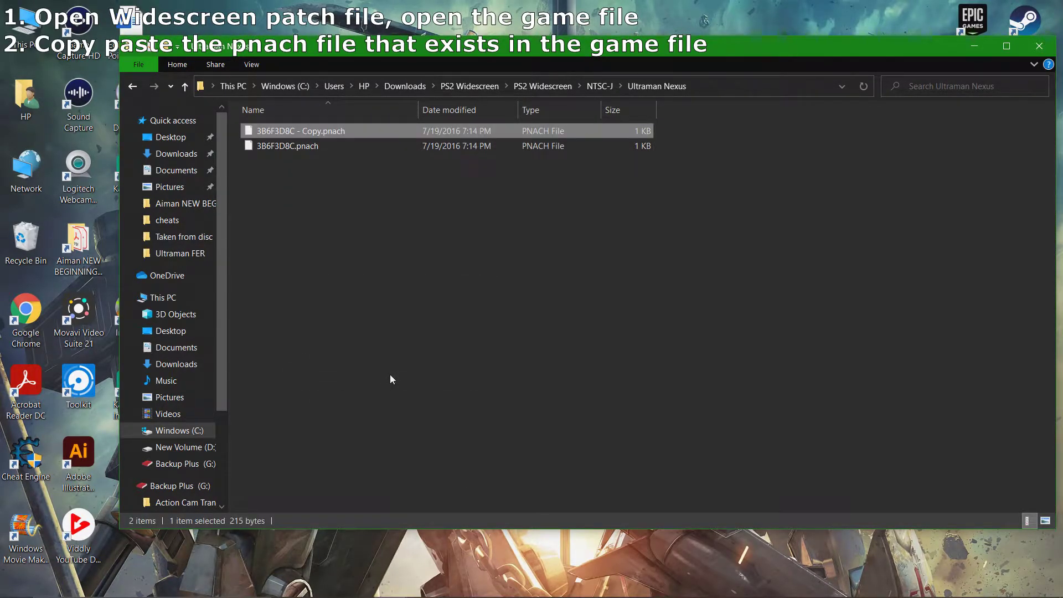
# Change the duplicated file's extension to .txt so it is named 3B6F3D8C - Copy.txt, and accept the extension change.
pyautogui.rightClick(310, 132)
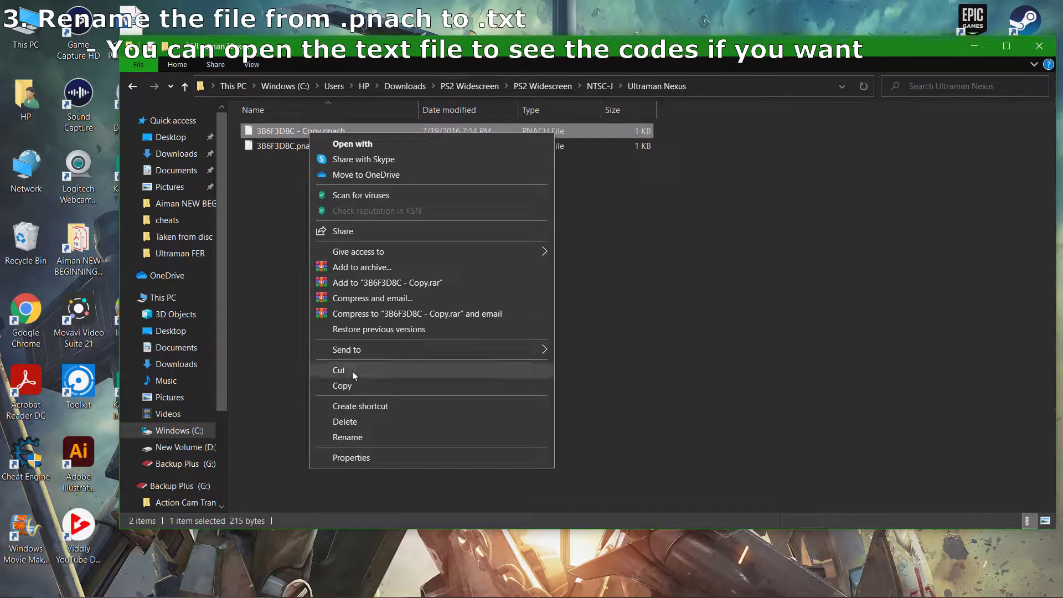
pyautogui.click(372, 436)
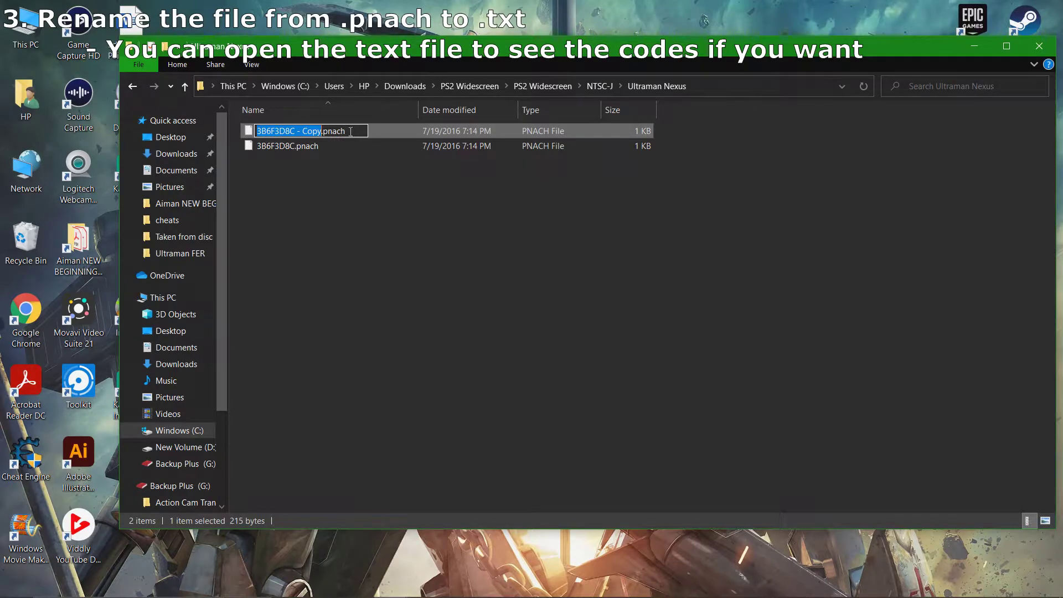
pyautogui.click(350, 132)
pyautogui.press('BackSpace')
pyautogui.press('BackSpace')
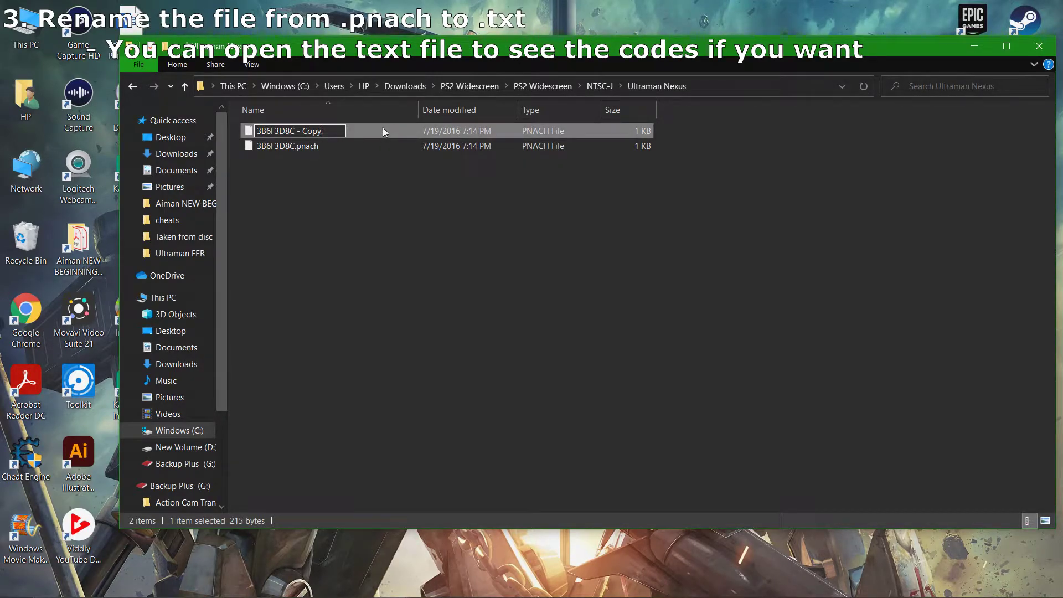
pyautogui.write('txt')
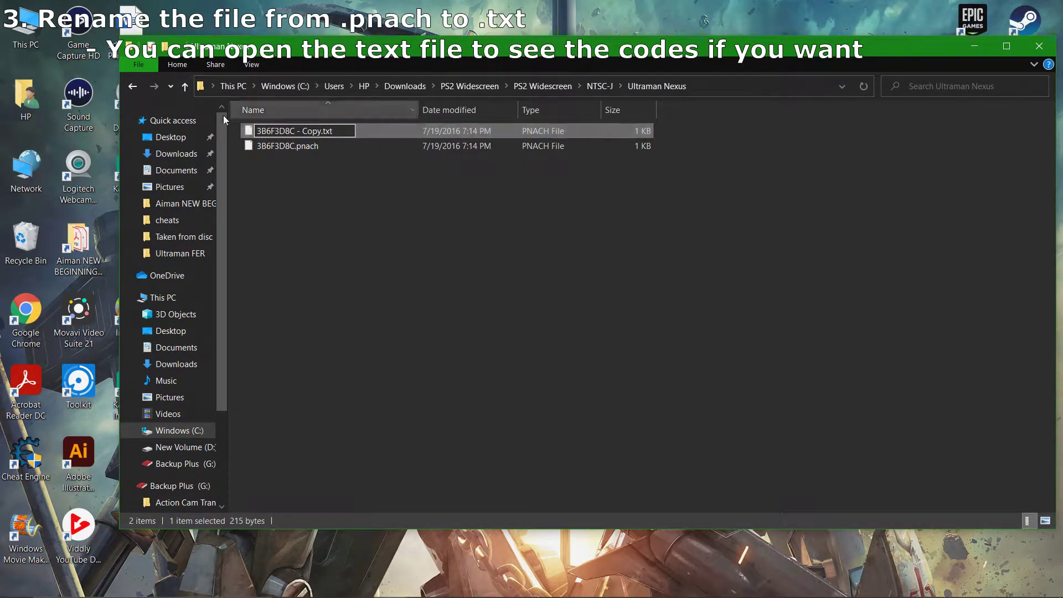
pyautogui.click(371, 230)
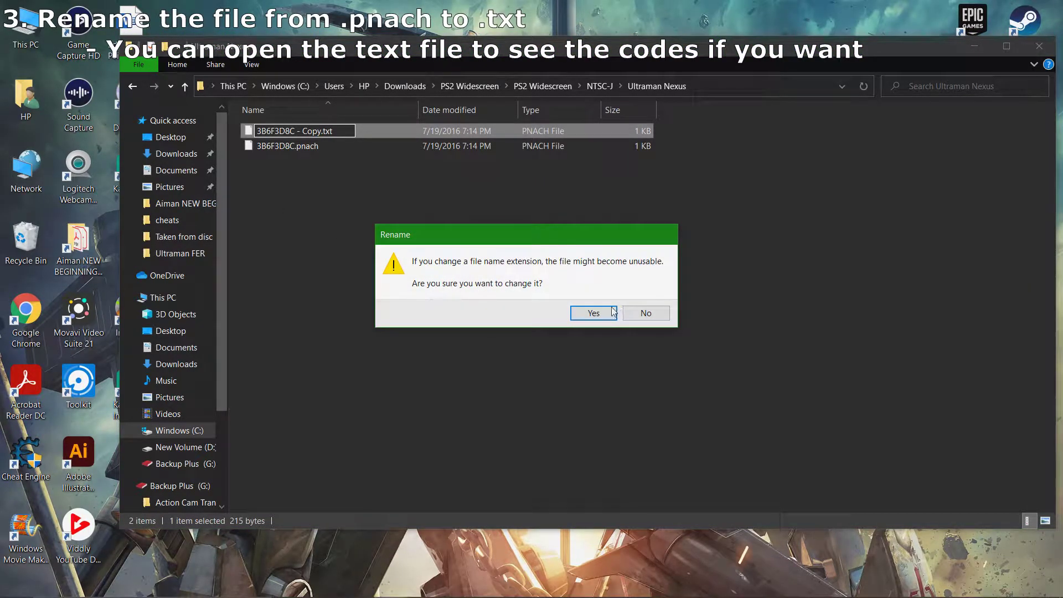
pyautogui.click(595, 313)
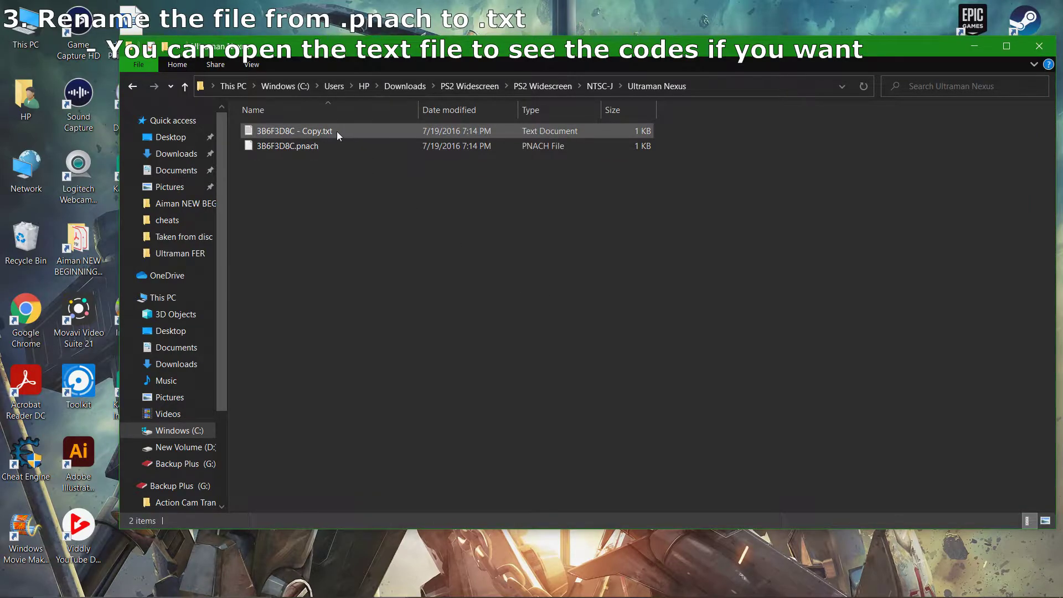
# Open 3B6F3D8C - Copy.txt, examine its Y-Fov and Zoom patch codes, and minimize the text window.
pyautogui.doubleClick(337, 132)
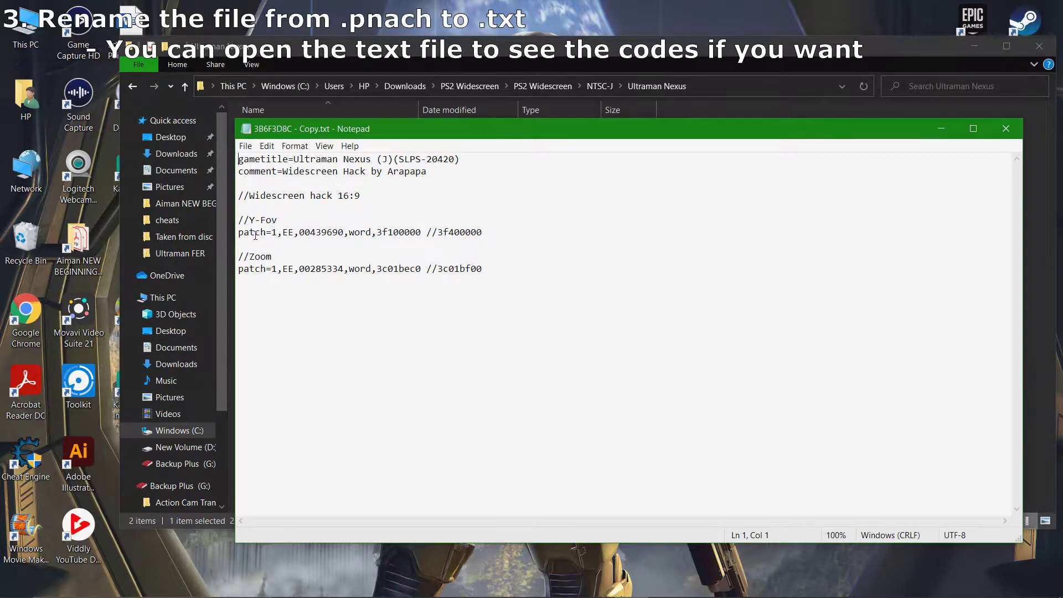
pyautogui.moveTo(244, 232); pyautogui.dragTo(446, 246)
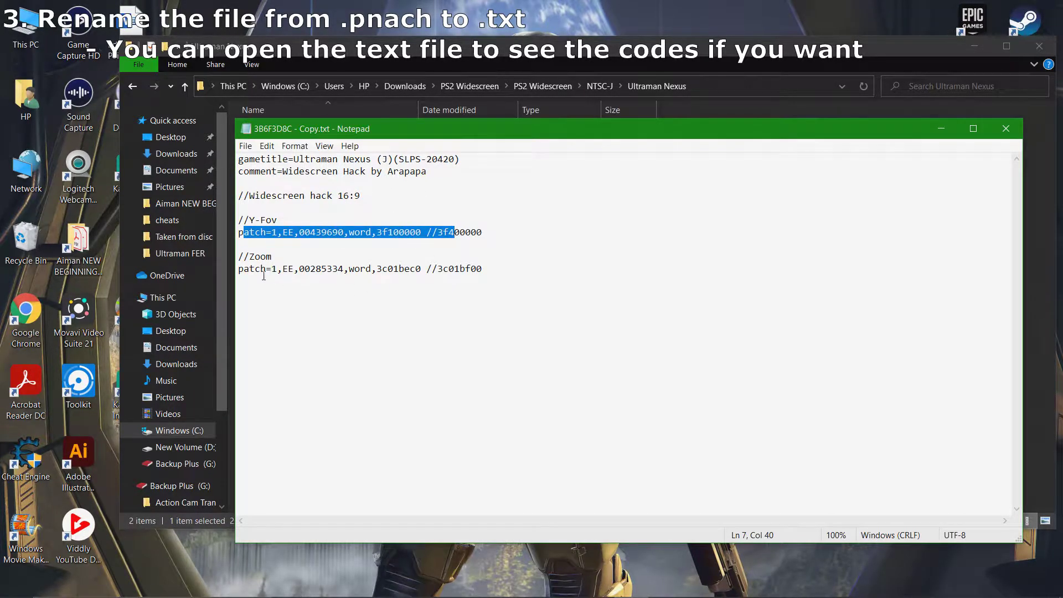
pyautogui.moveTo(244, 271); pyautogui.dragTo(483, 272)
pyautogui.moveTo(250, 232); pyautogui.dragTo(433, 233)
pyautogui.moveTo(258, 270); pyautogui.dragTo(469, 274)
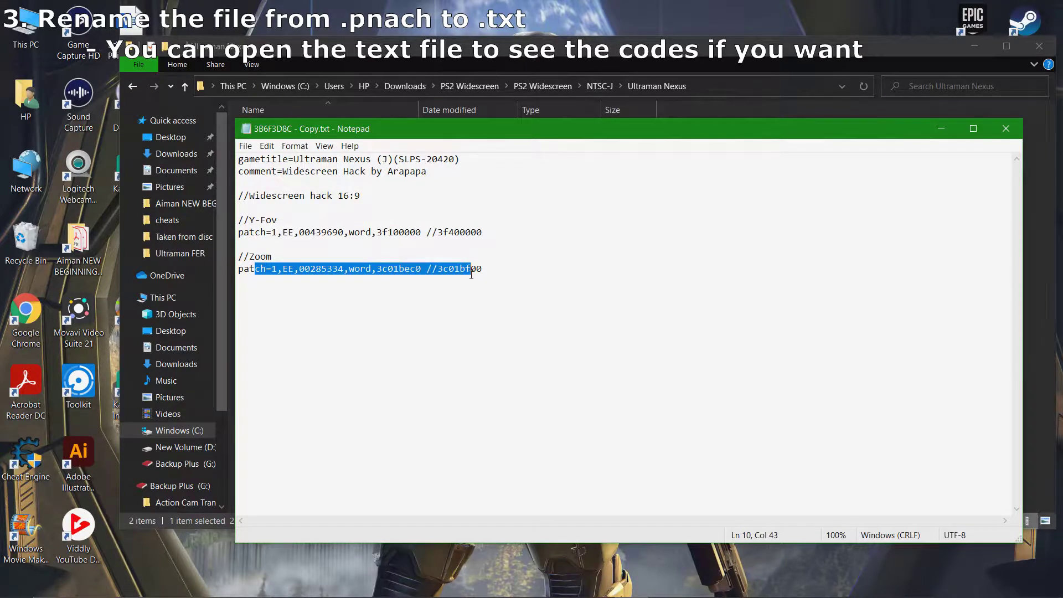
pyautogui.click(540, 333)
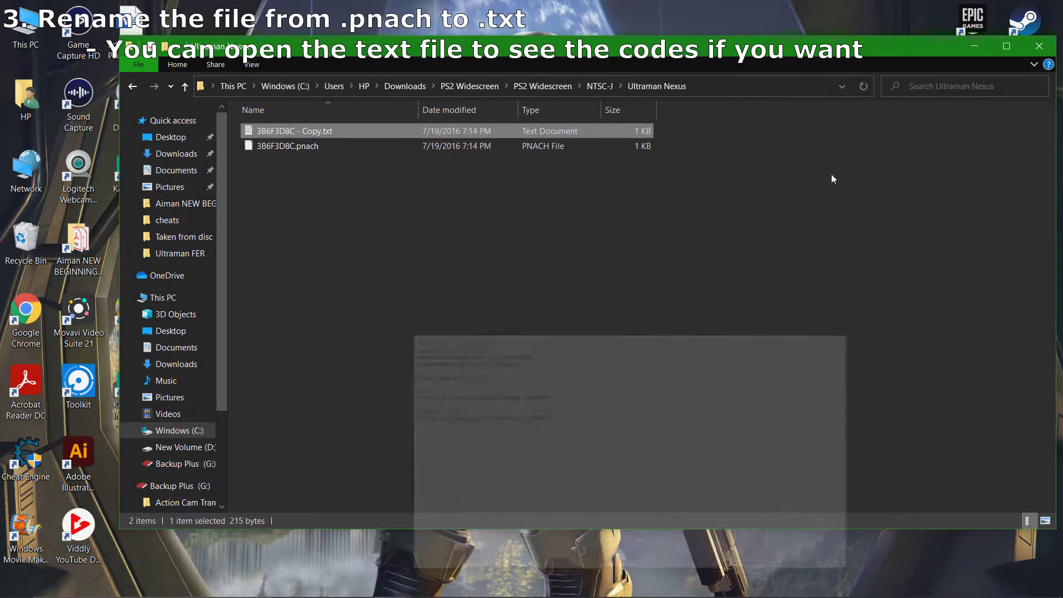
pyautogui.click(941, 129)
# Move 3B6F3D8C - Copy.txt from the Ultraman Nexus folder into Documents > PCSX2 > cheats, finding that folder with a "cheat" search.
pyautogui.rightClick(322, 131)
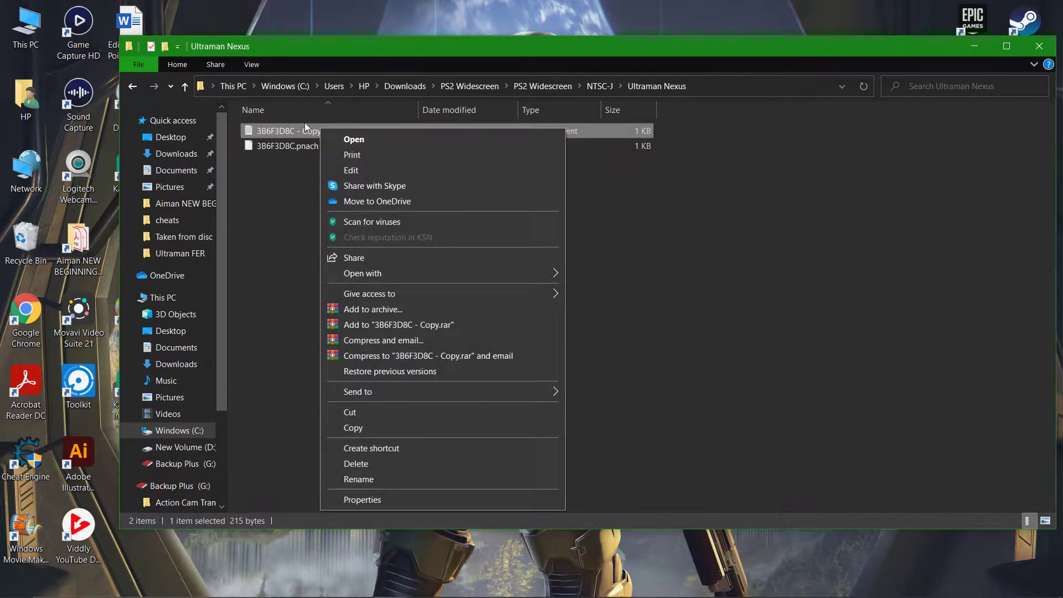
pyautogui.click(373, 414)
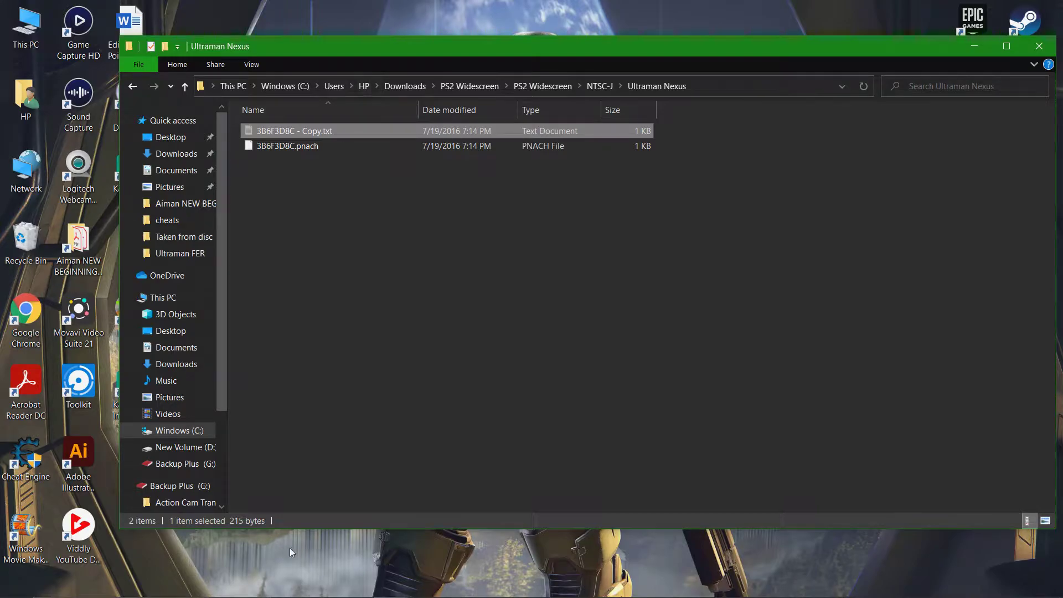
pyautogui.click(174, 584)
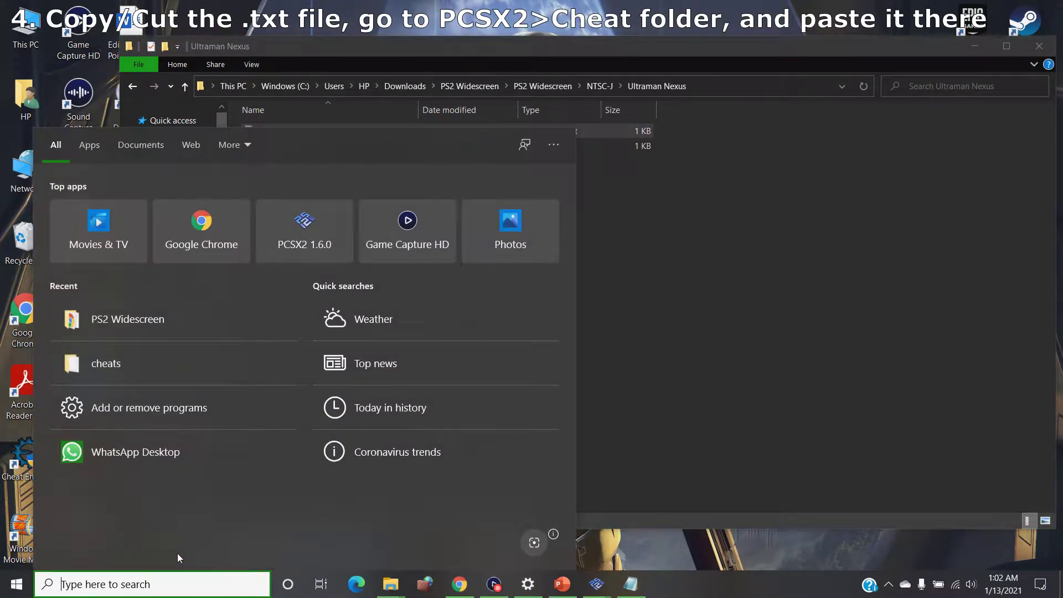
pyautogui.write('chea')
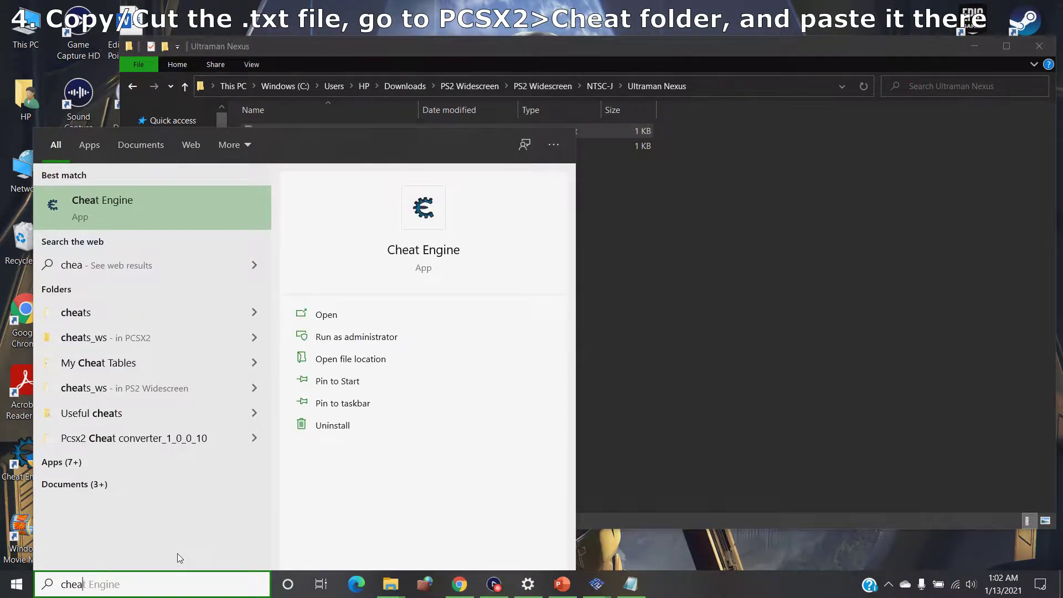
pyautogui.write('t')
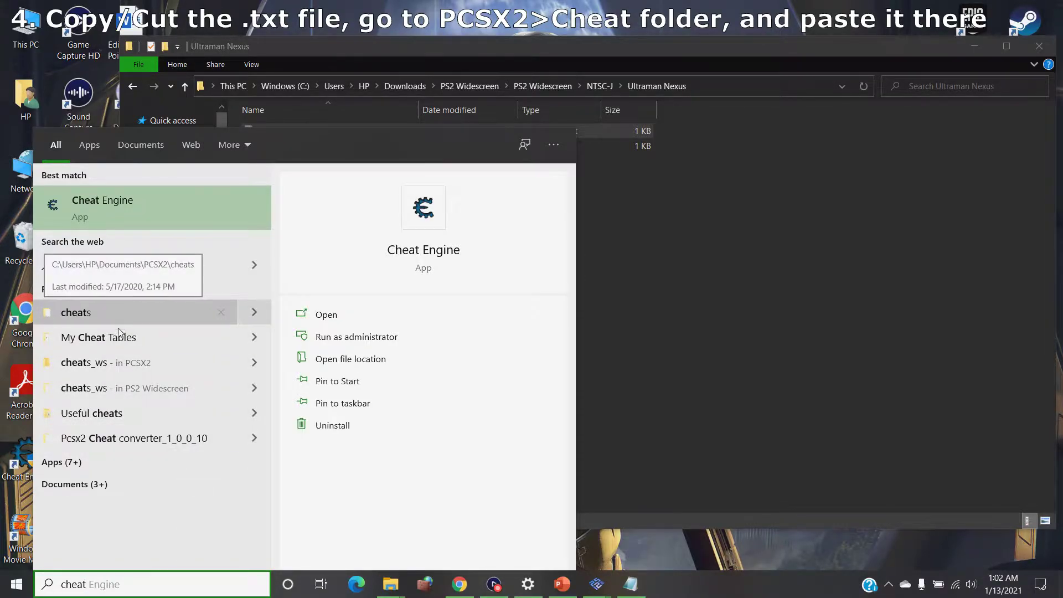
pyautogui.click(126, 312)
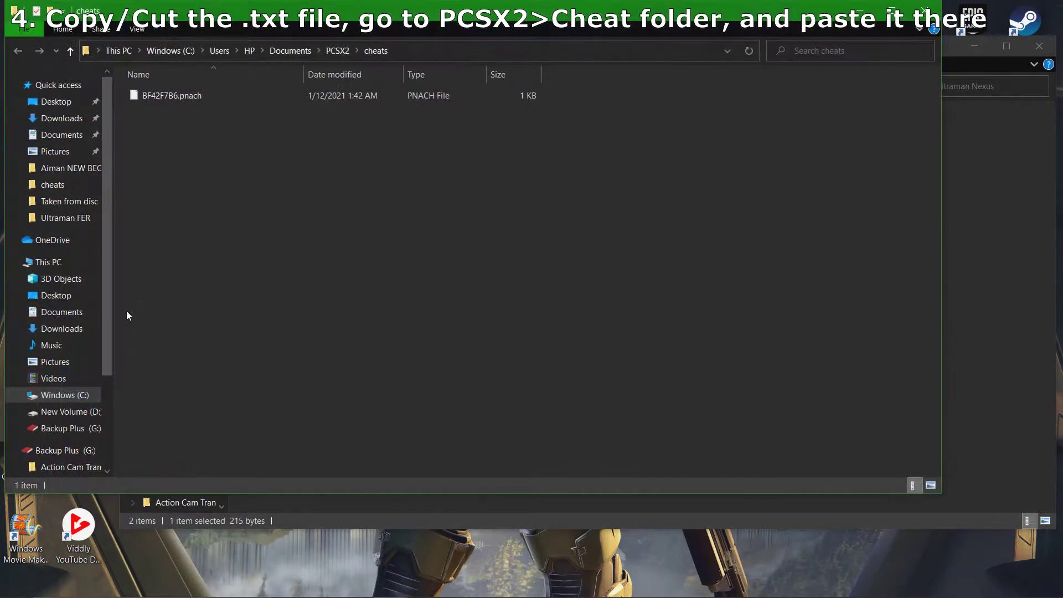
pyautogui.click(335, 51)
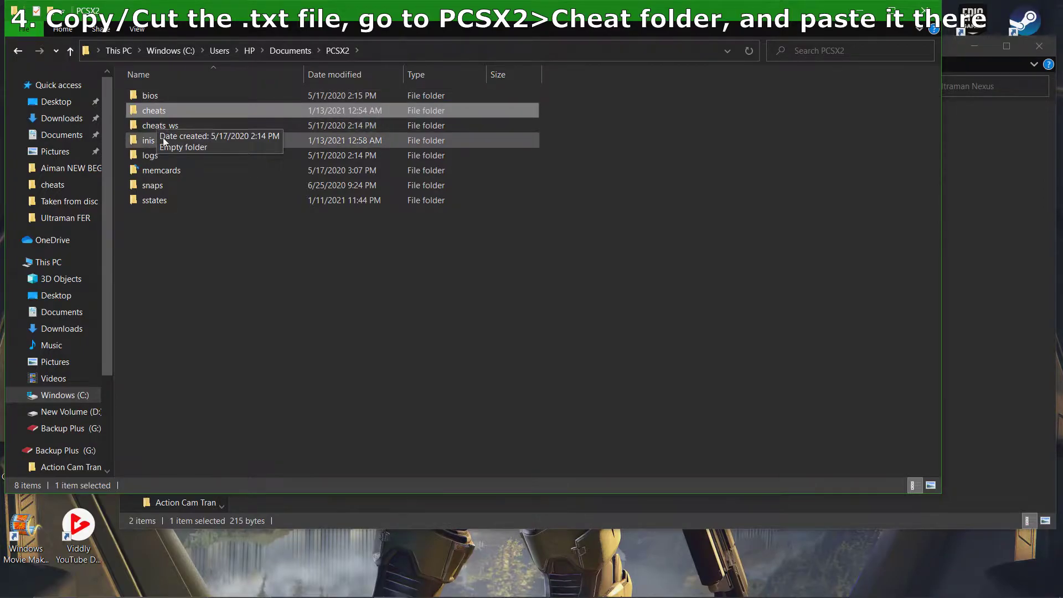
pyautogui.doubleClick(194, 111)
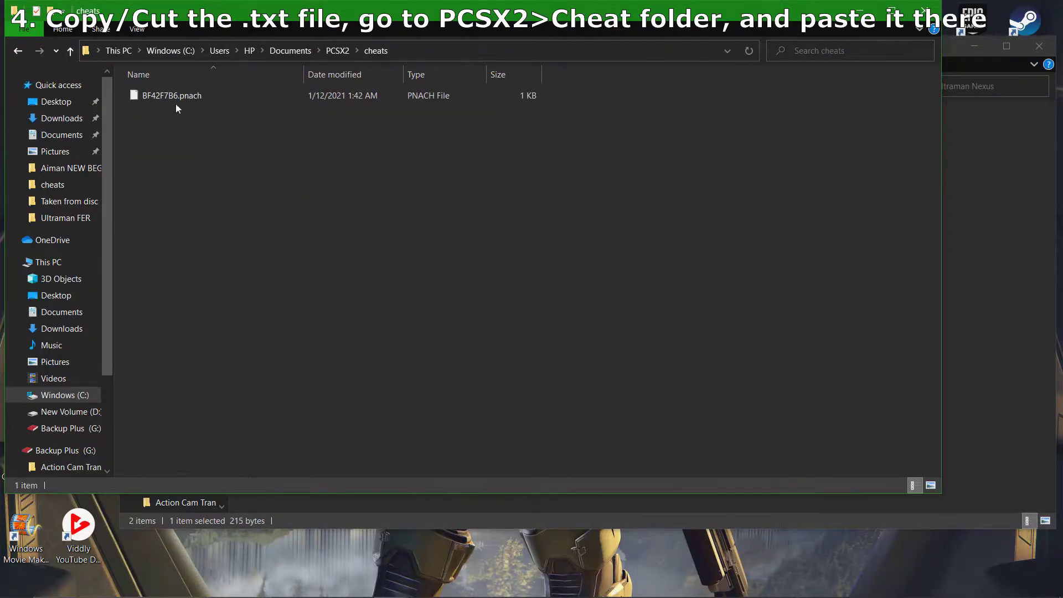
pyautogui.rightClick(229, 145)
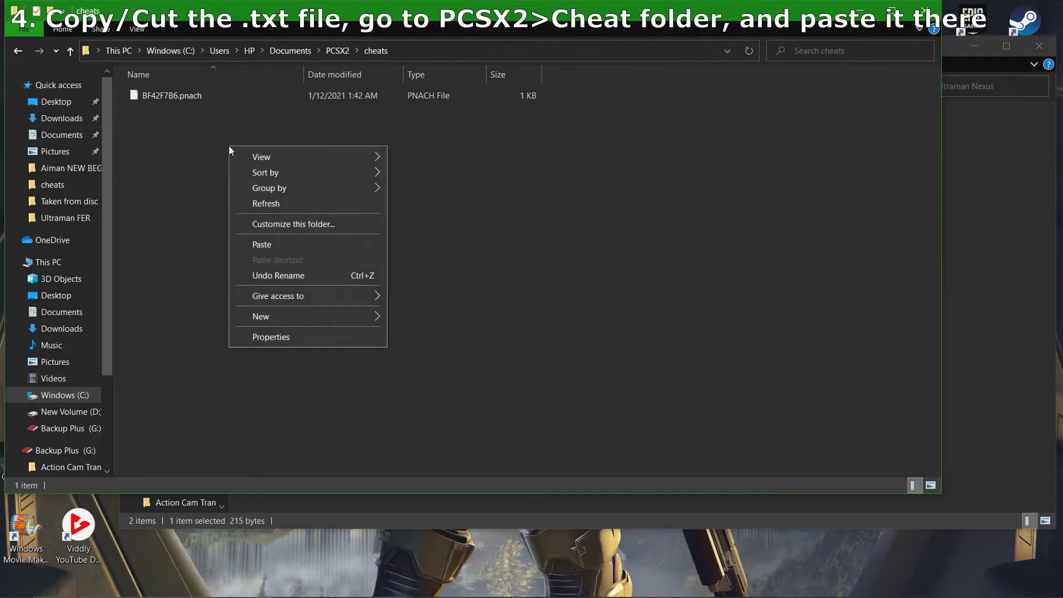
pyautogui.click(273, 247)
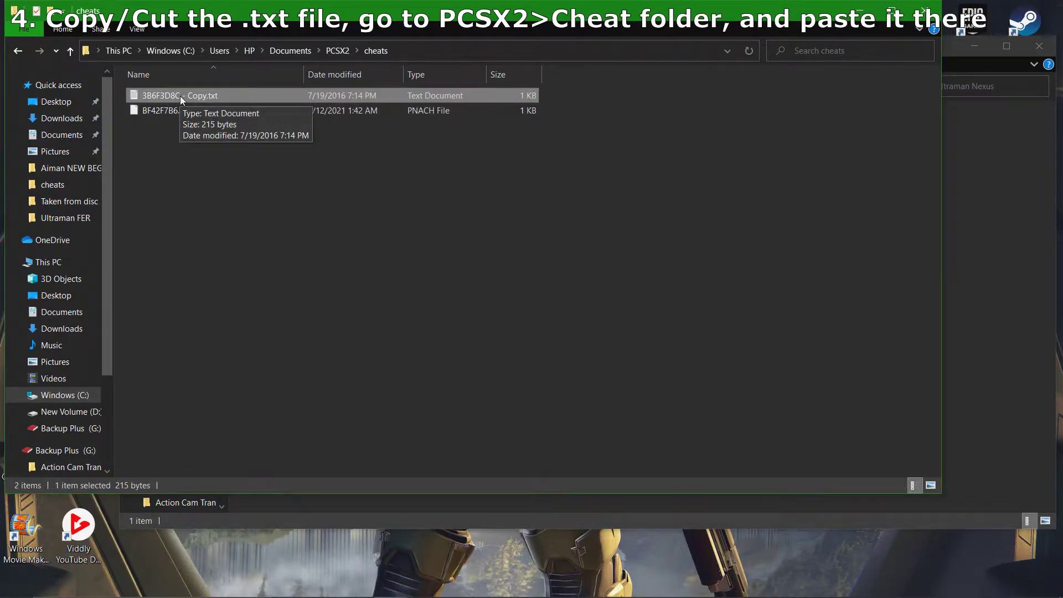
# Switch to the PCSX2 Program Log and copy the game's CRC 1FFFBDA3 from the GSdx Lookup line.
pyautogui.moveTo(597, 585)
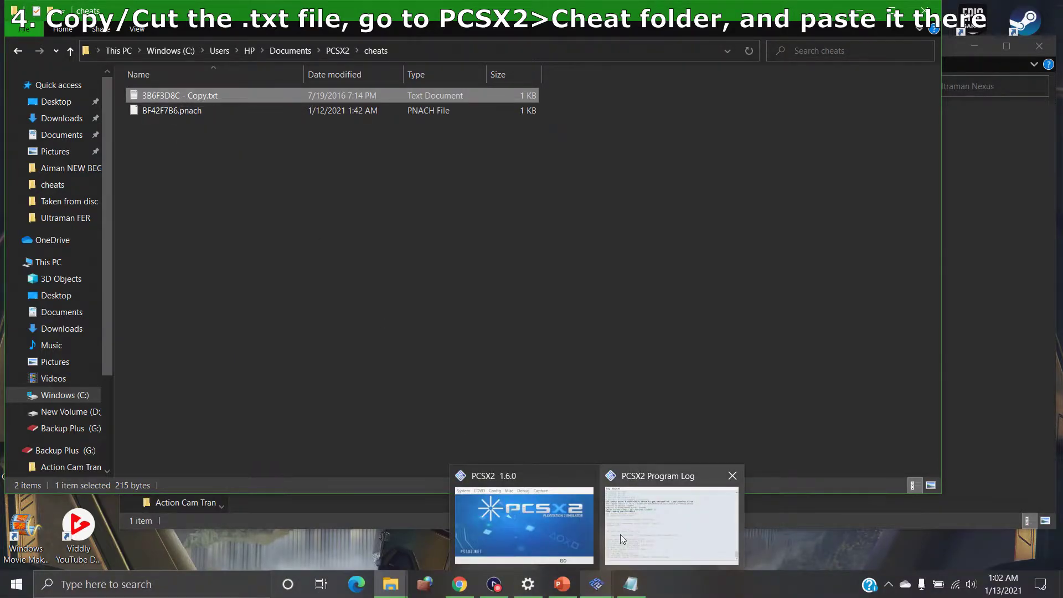
pyautogui.click(664, 512)
pyautogui.scroll(3, 1056, 357)
pyautogui.scroll(4, 1056, 356)
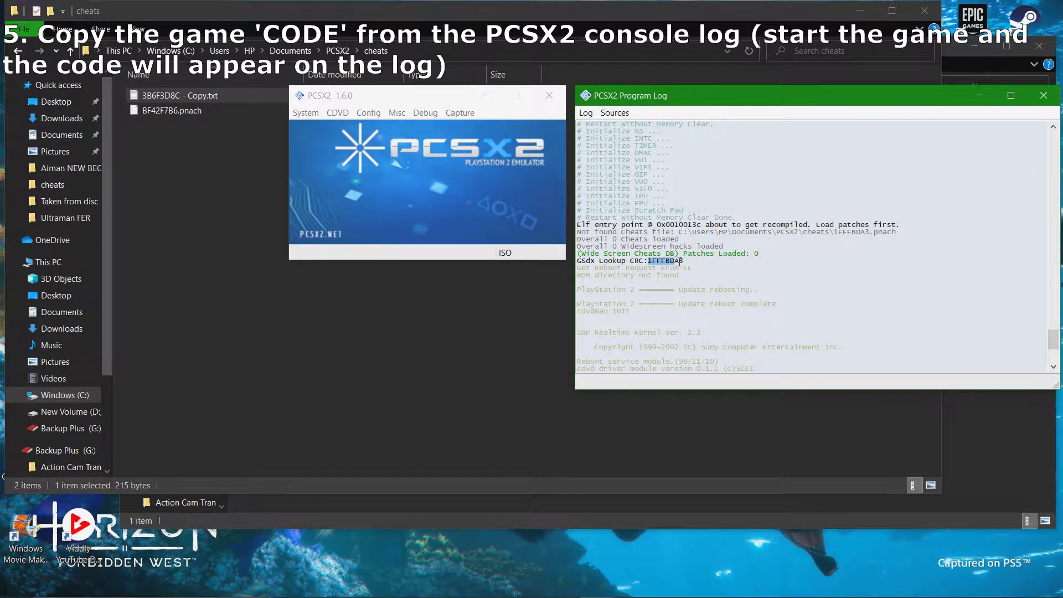
pyautogui.rightClick(675, 265)
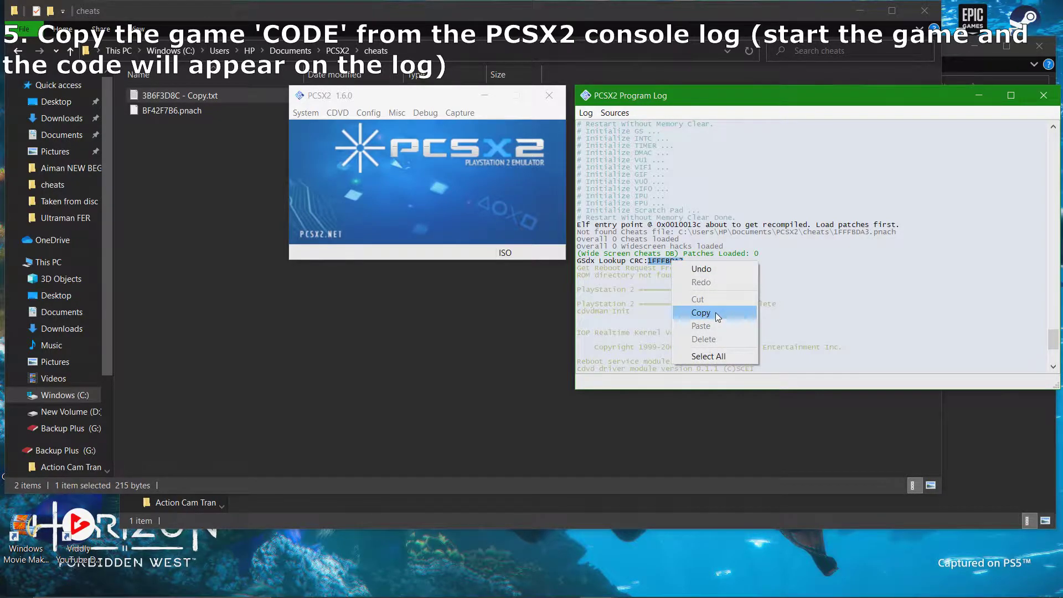
pyautogui.click(702, 313)
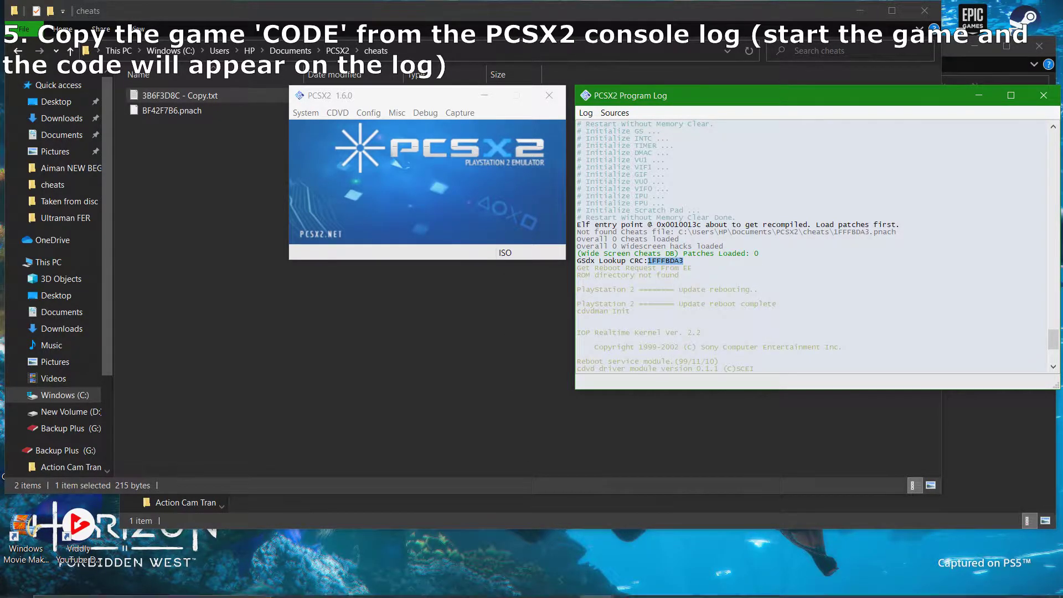
# Return to the PCSX2 cheats folder and replace the base name of 3B6F3D8C - Copy.txt with the copied CRC 1FFFBDA3.
pyautogui.moveTo(577, 586)
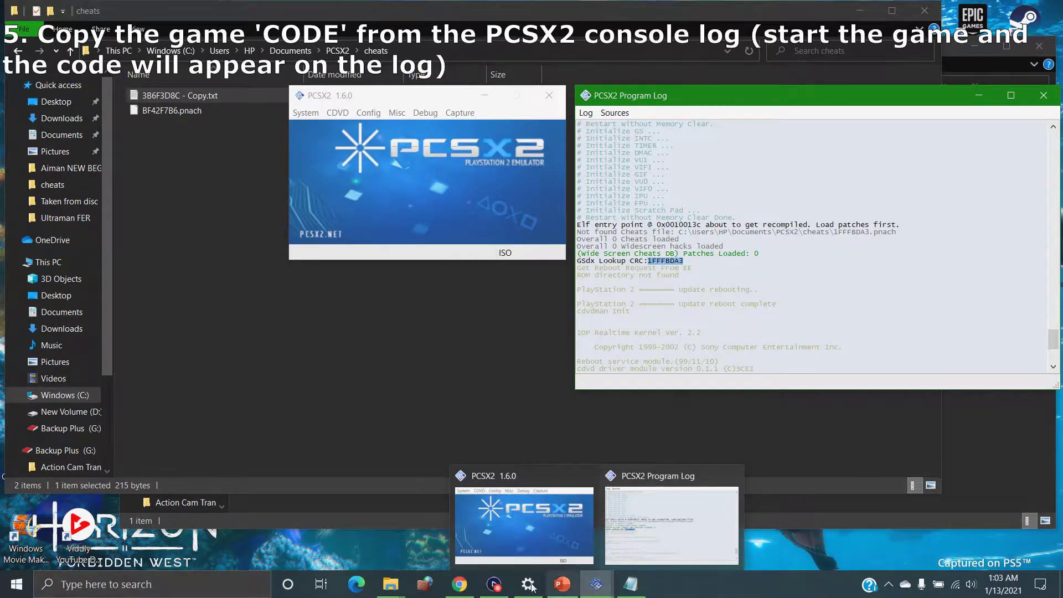
pyautogui.moveTo(394, 582)
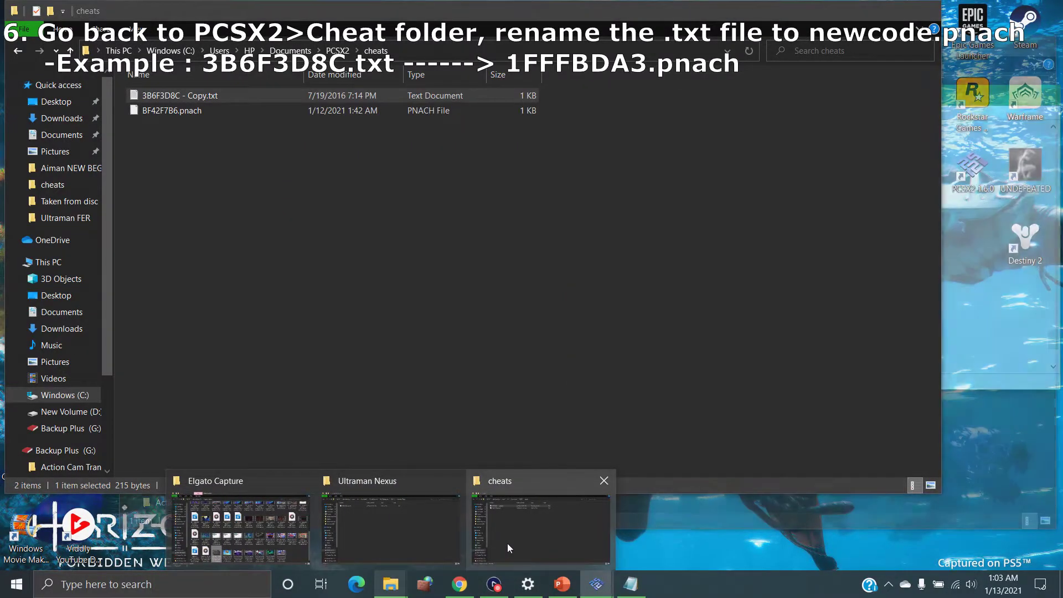
pyautogui.click(540, 524)
pyautogui.rightClick(174, 95)
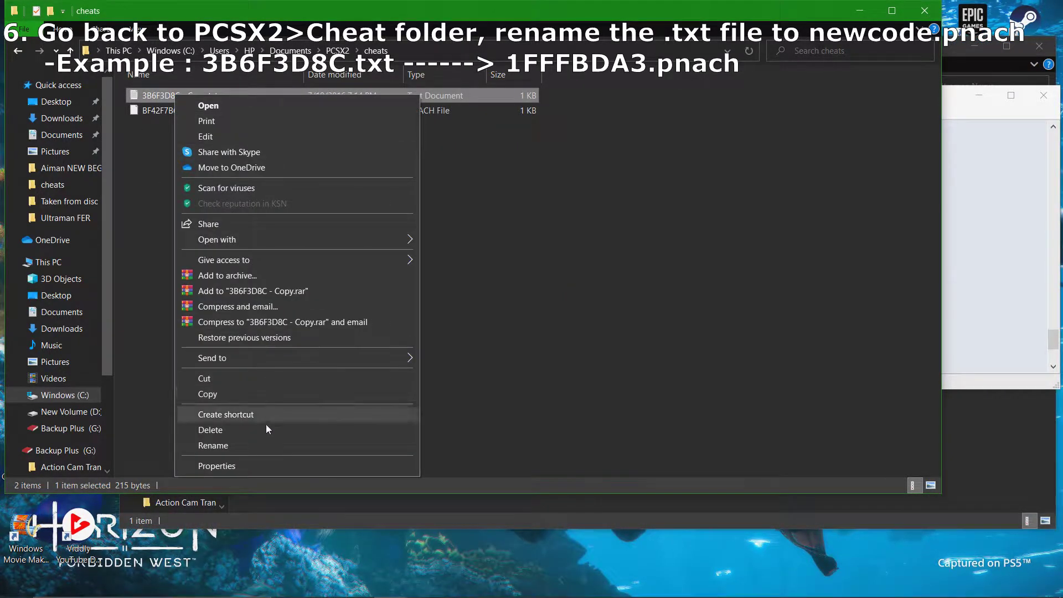
pyautogui.click(263, 441)
pyautogui.rightClick(191, 99)
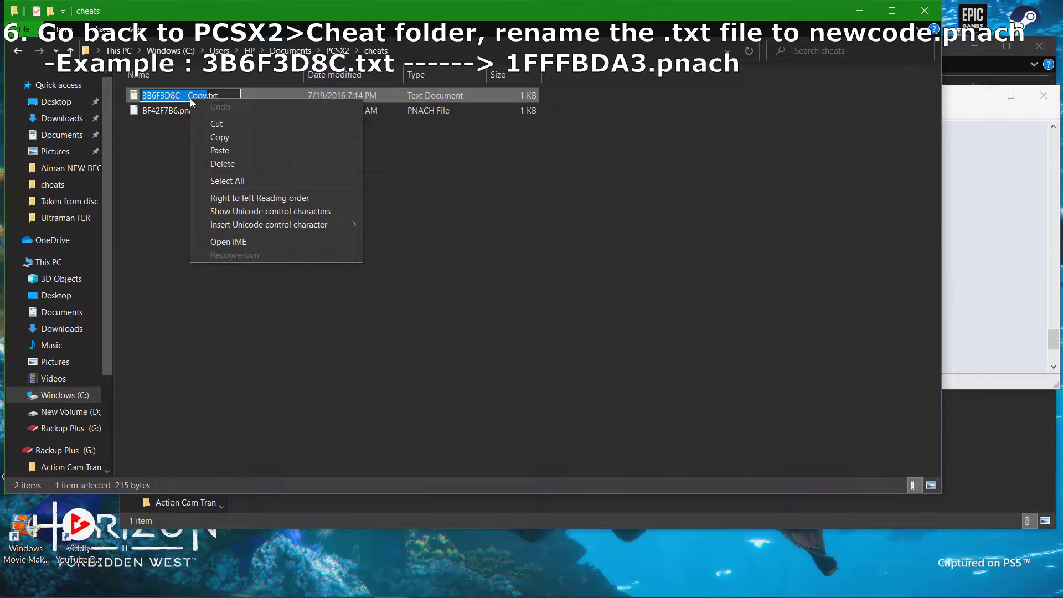
pyautogui.click(234, 151)
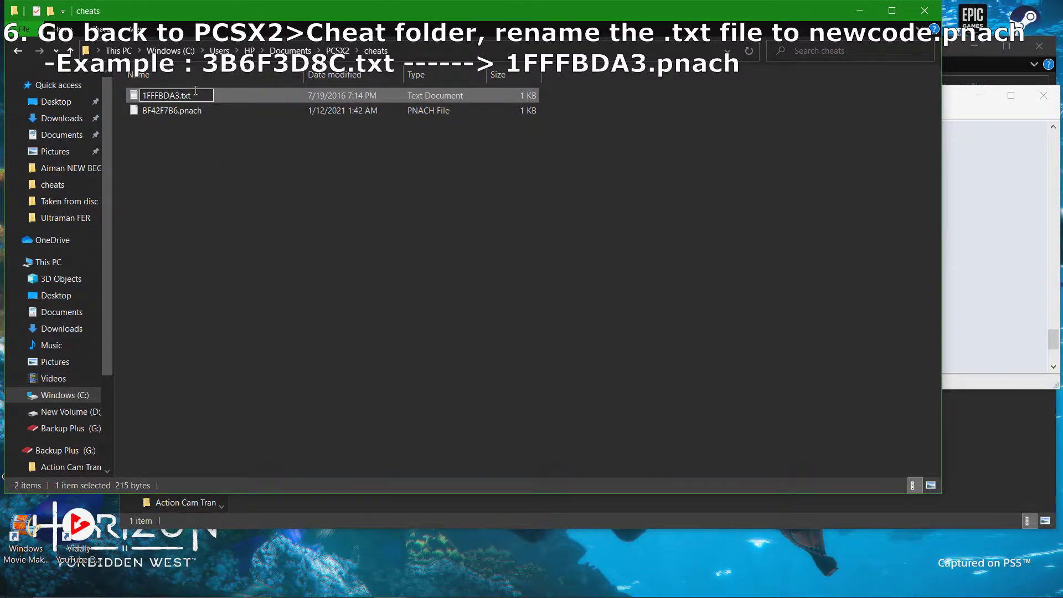
# Change the renamed file's extension to .pnach so it reads 1FFFBDA3.pnach, accept the extension change, and minimize the cheats folder.
pyautogui.press('BackSpace')
pyautogui.press('BackSpace')
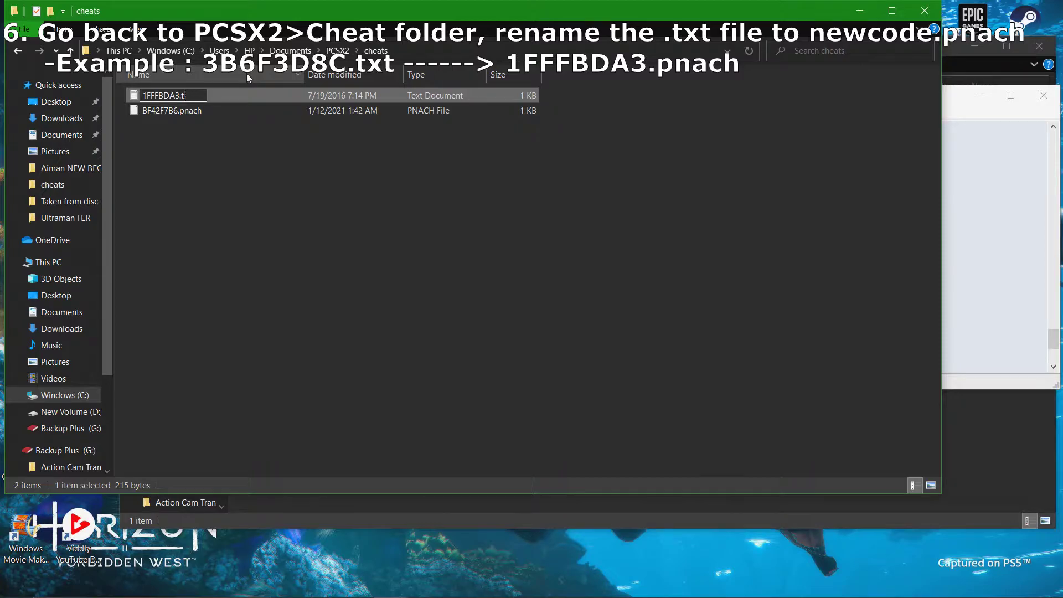
pyautogui.press('BackSpace')
pyautogui.write('pnach')
pyautogui.click(315, 159)
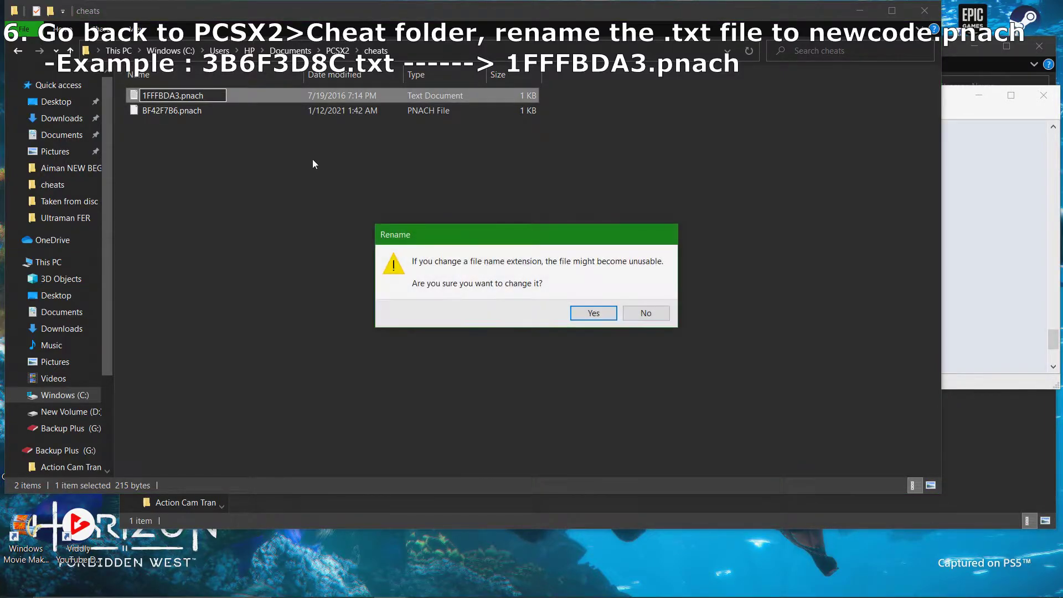
pyautogui.click(591, 314)
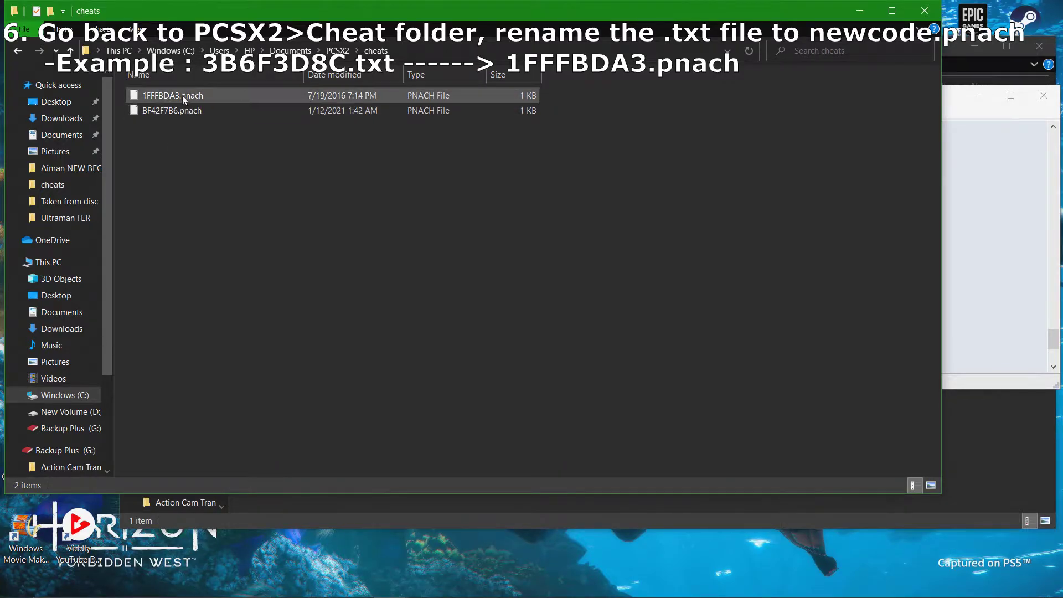
pyautogui.click(862, 13)
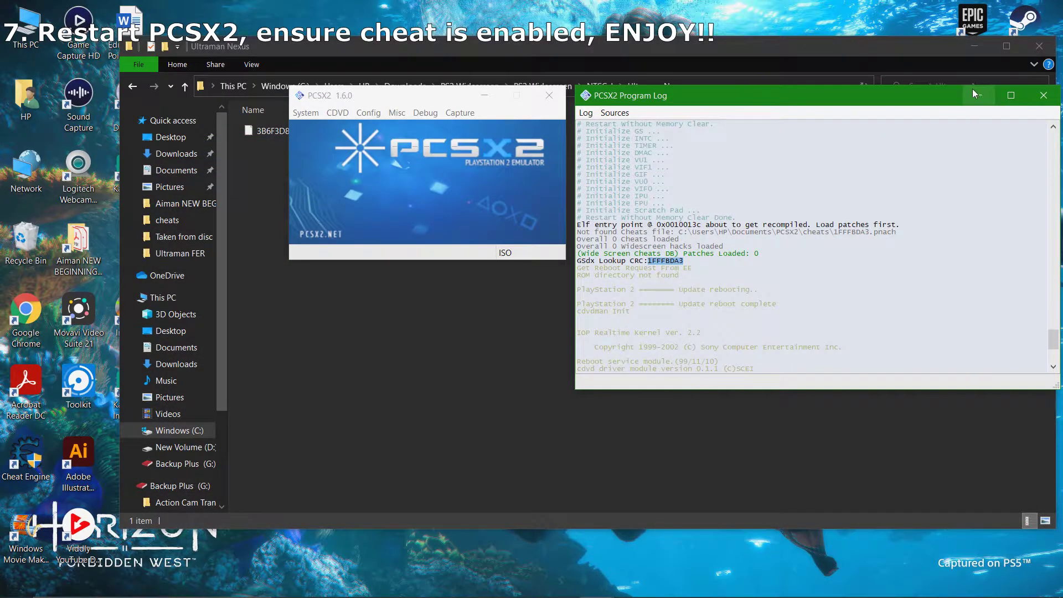
# Boot the game ISO in fast mode from PCSX2 and check the program log for the loaded cheat file before returning to the game.
pyautogui.click(306, 112)
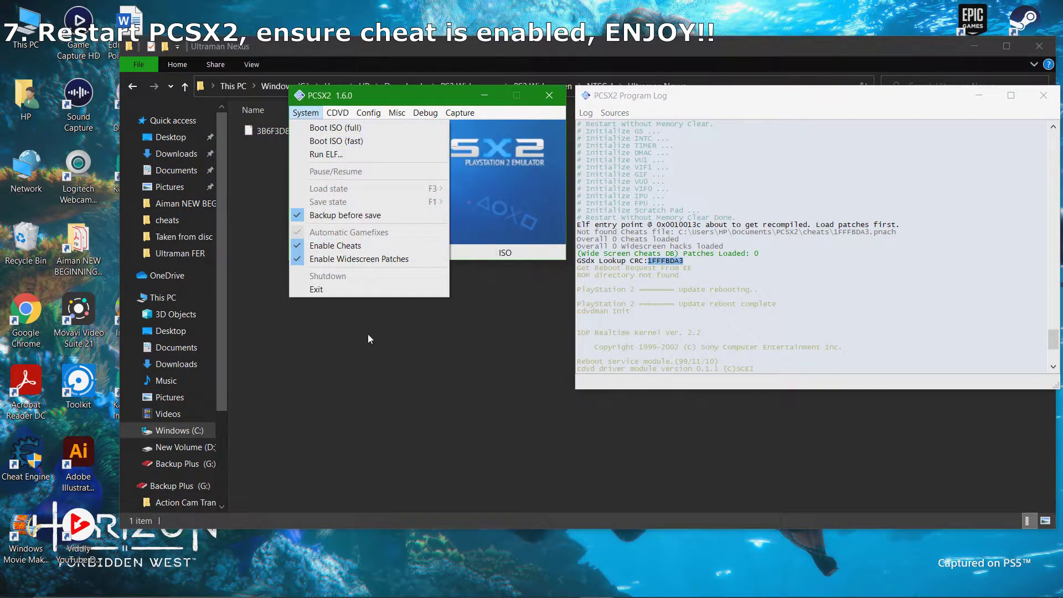
pyautogui.click(340, 141)
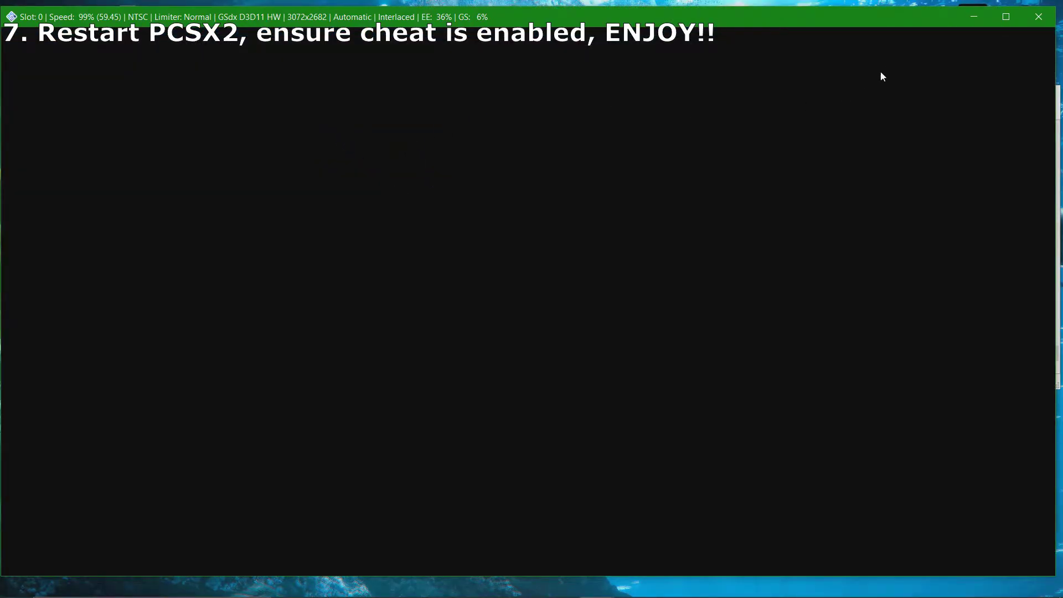
pyautogui.click(968, 21)
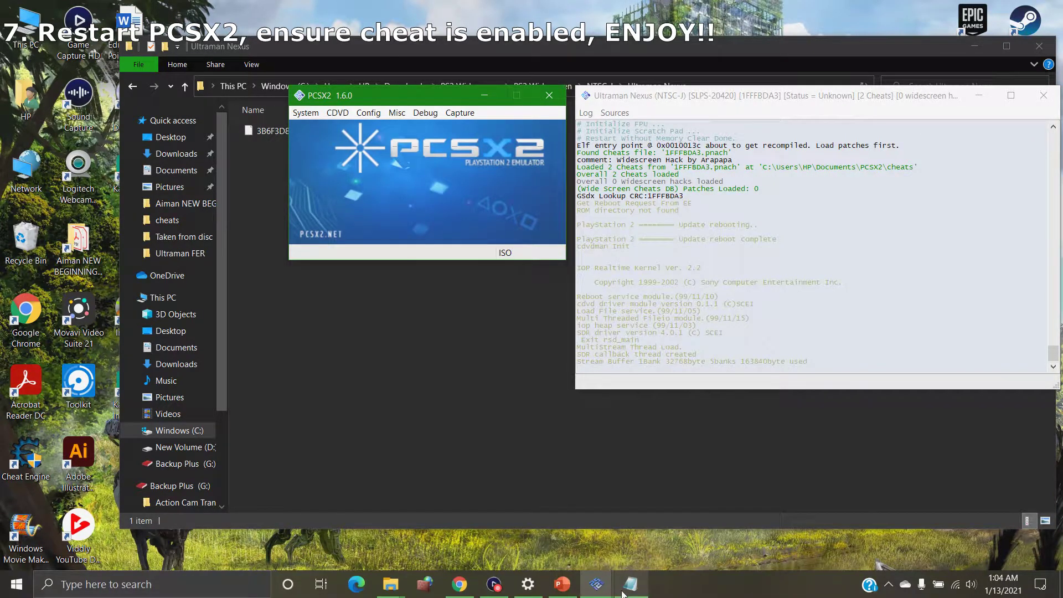
pyautogui.moveTo(591, 588)
pyautogui.click(745, 523)
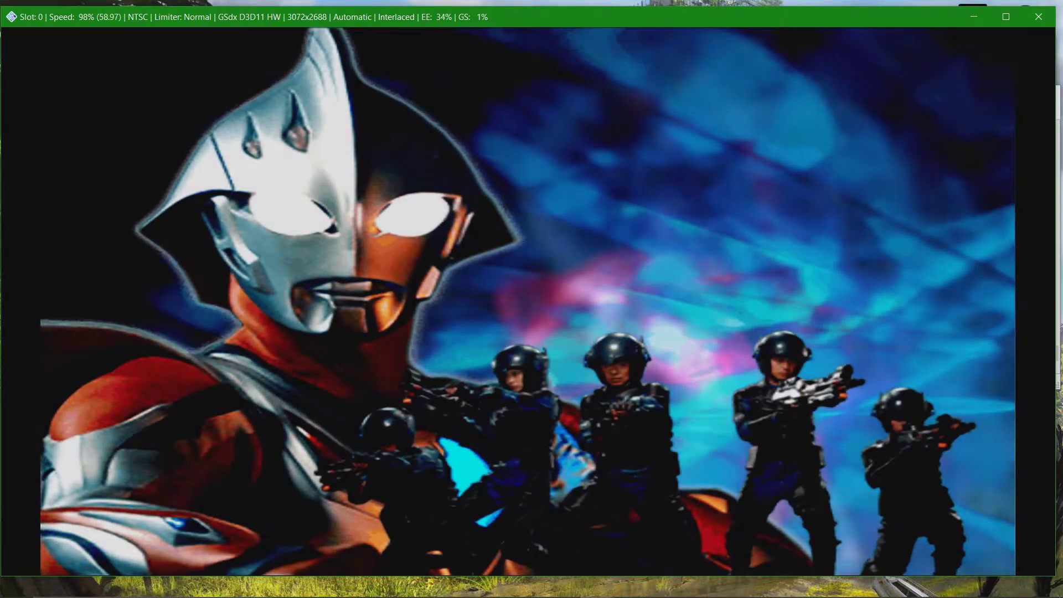
# Go past the Ultraman Nexus title screen and enter VS mode.
pyautogui.press('Return')
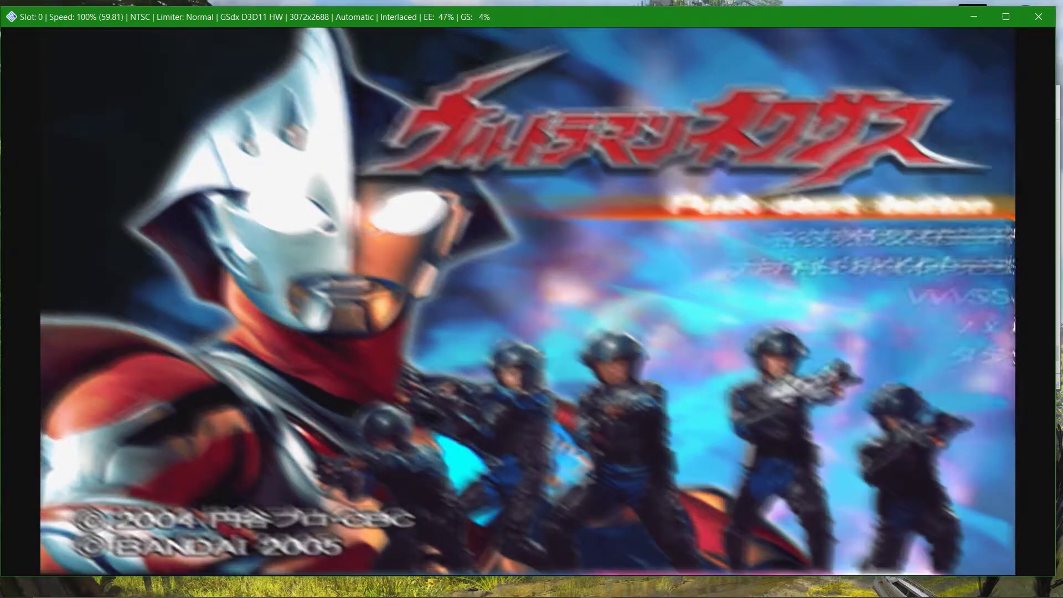
pyautogui.press('Down')
pyautogui.press('Down')
pyautogui.press('Return')
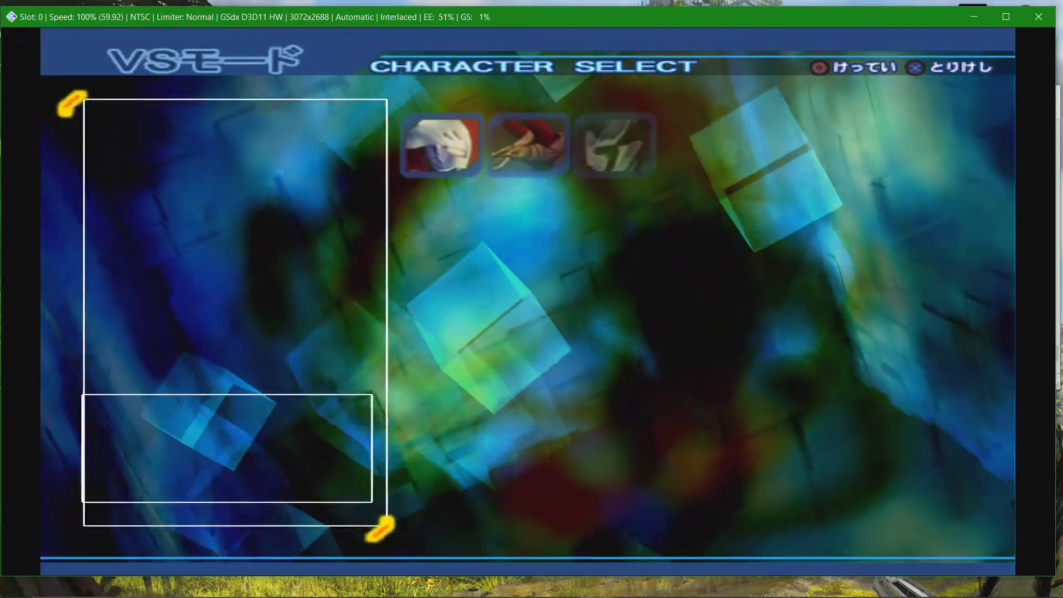
# Pick Ultraman Noa for 1P and Dark Faust for the CPU, start the match, and pause it to inspect the widescreen picture.
pyautogui.press('Down')
pyautogui.press('Down')
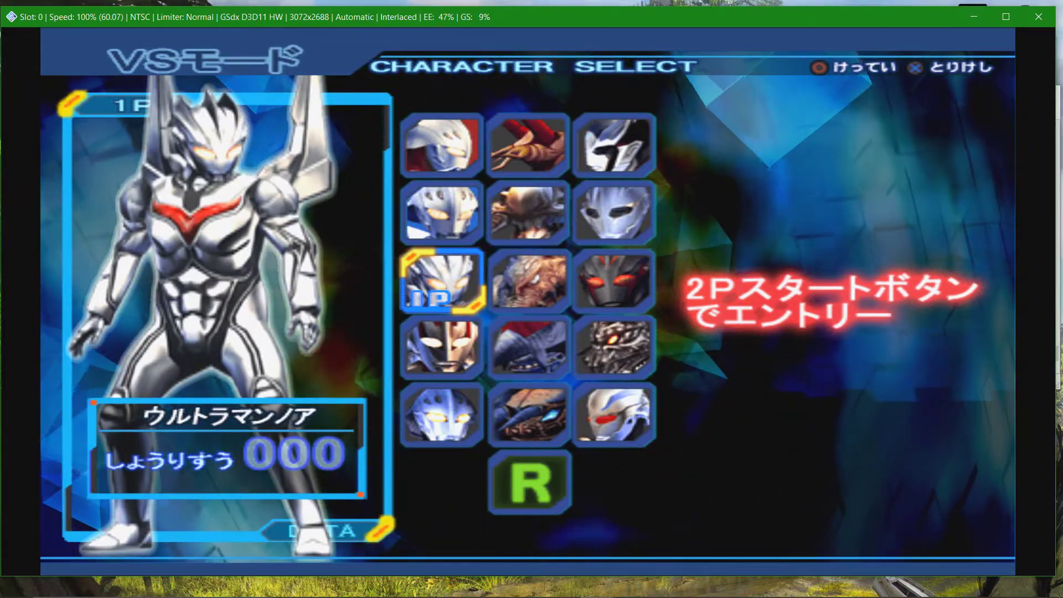
pyautogui.press('Return')
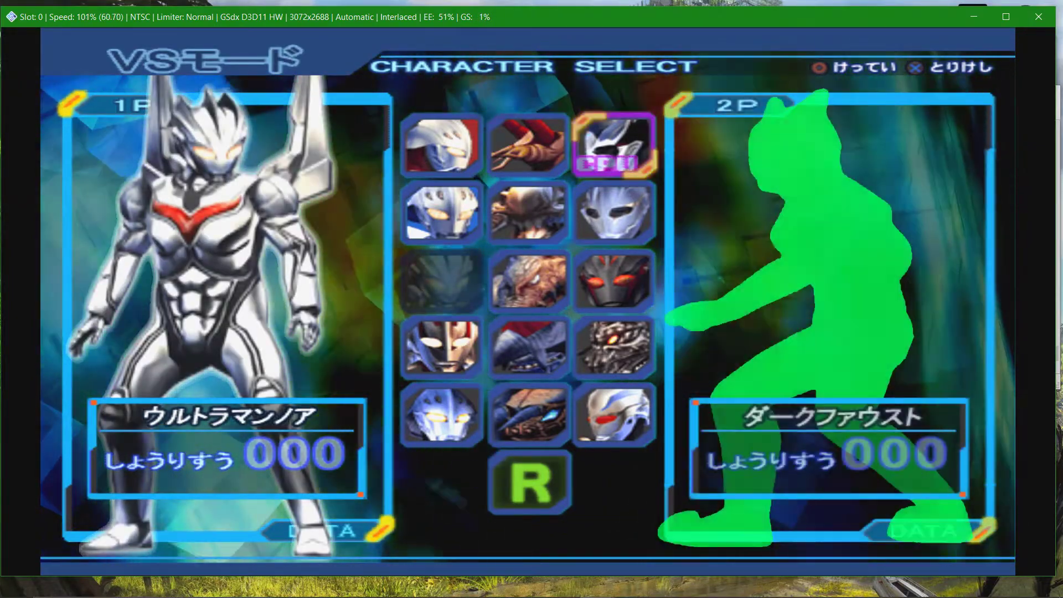
pyautogui.press('Return')
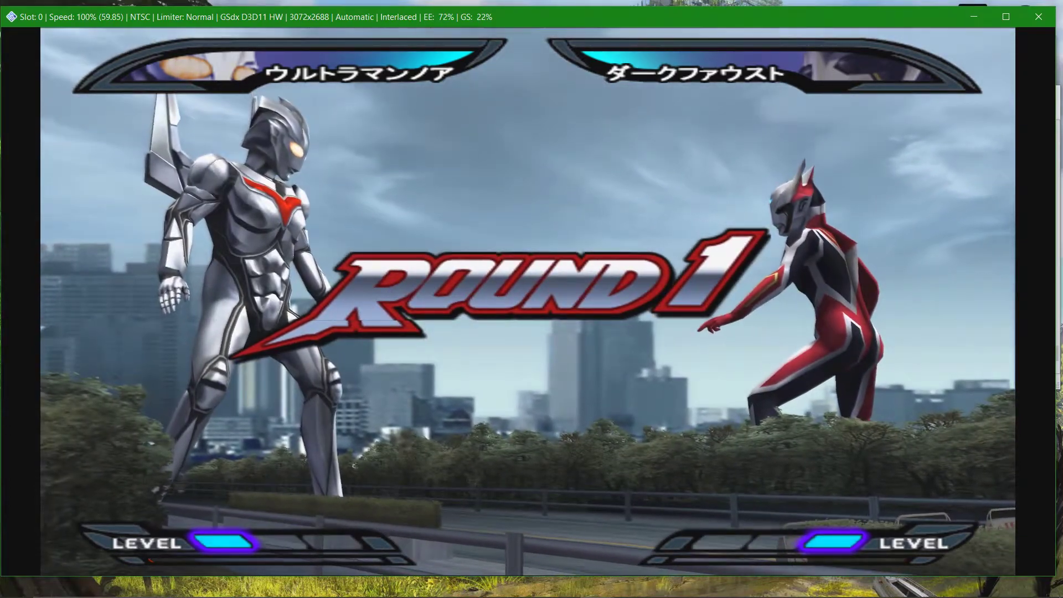
pyautogui.press('Return')
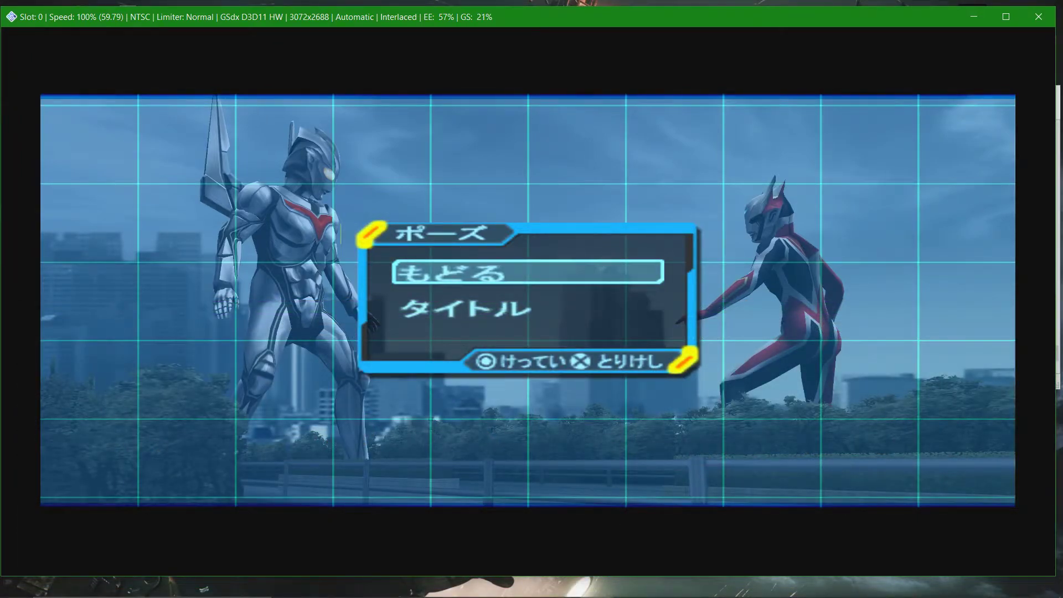
# Switch to the Ultraman Nexus folder in File Explorer and select the original 3B6F3D8C.pnach to review its name.
pyautogui.moveTo(626, 591)
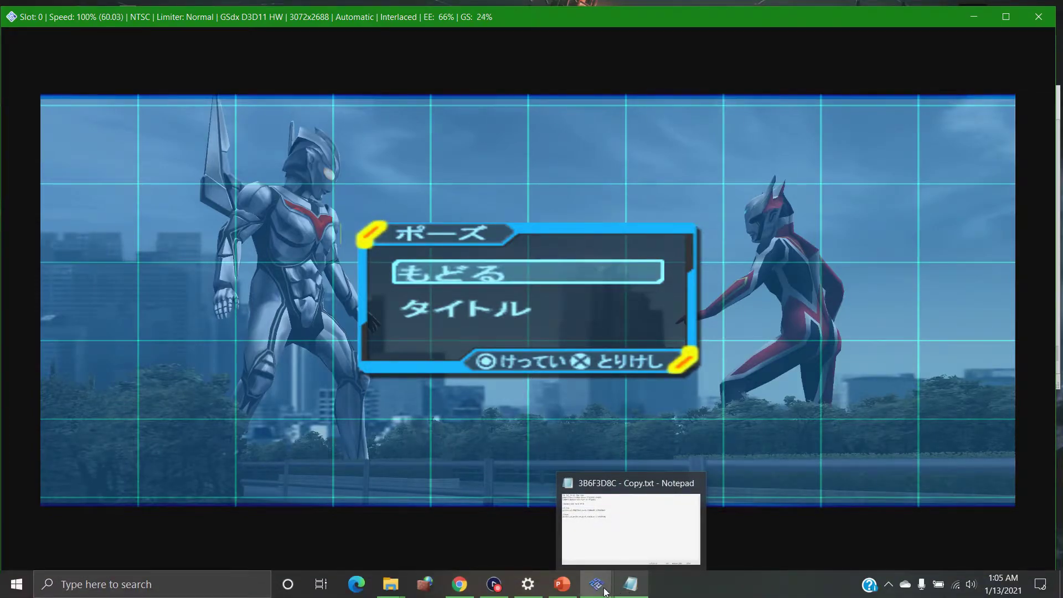
pyautogui.moveTo(400, 588)
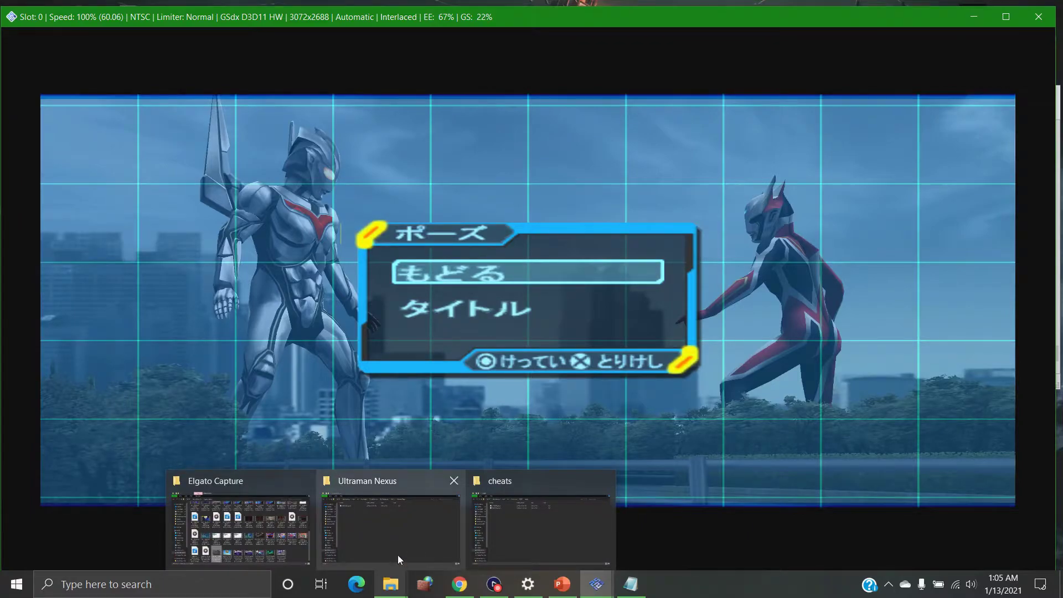
pyautogui.moveTo(398, 555)
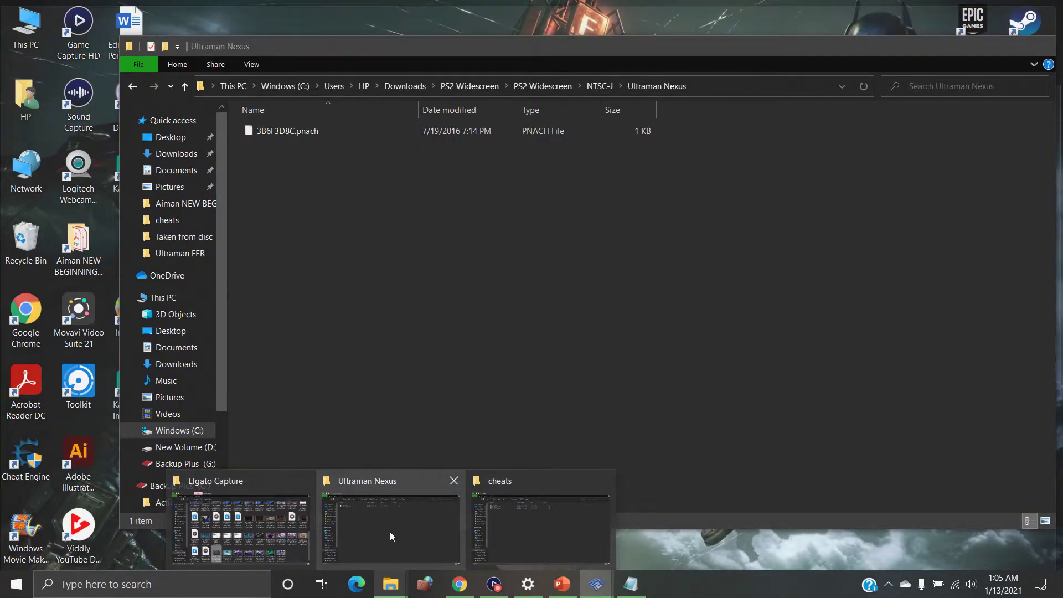
pyautogui.click(390, 531)
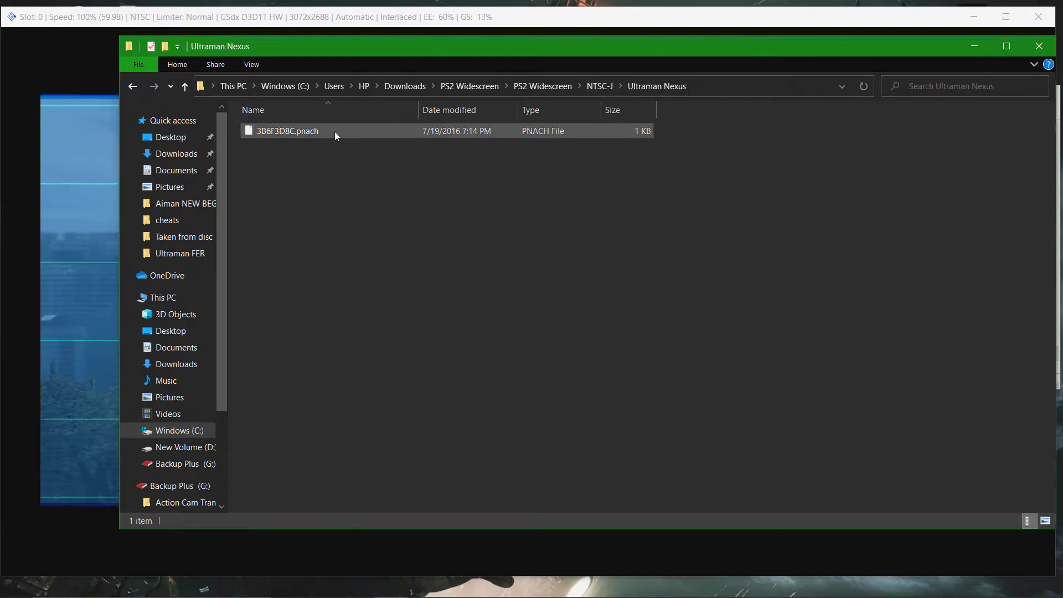
pyautogui.click(288, 133)
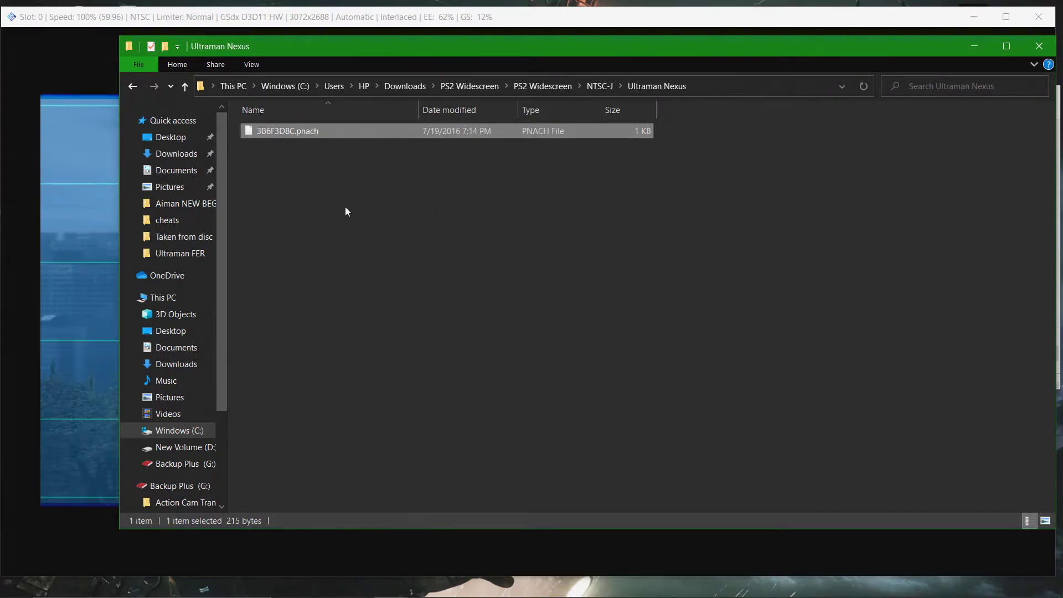
# Switch to the cheats folder window, go up to the PCSX2 folder, and reopen cheats to review the patch file's location.
pyautogui.click(390, 584)
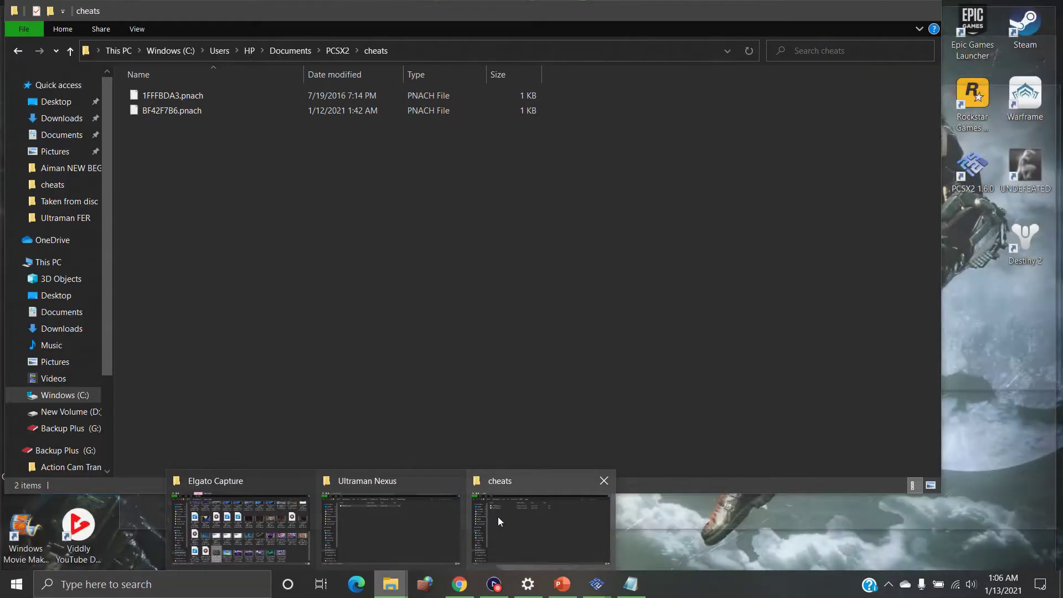
pyautogui.click(497, 517)
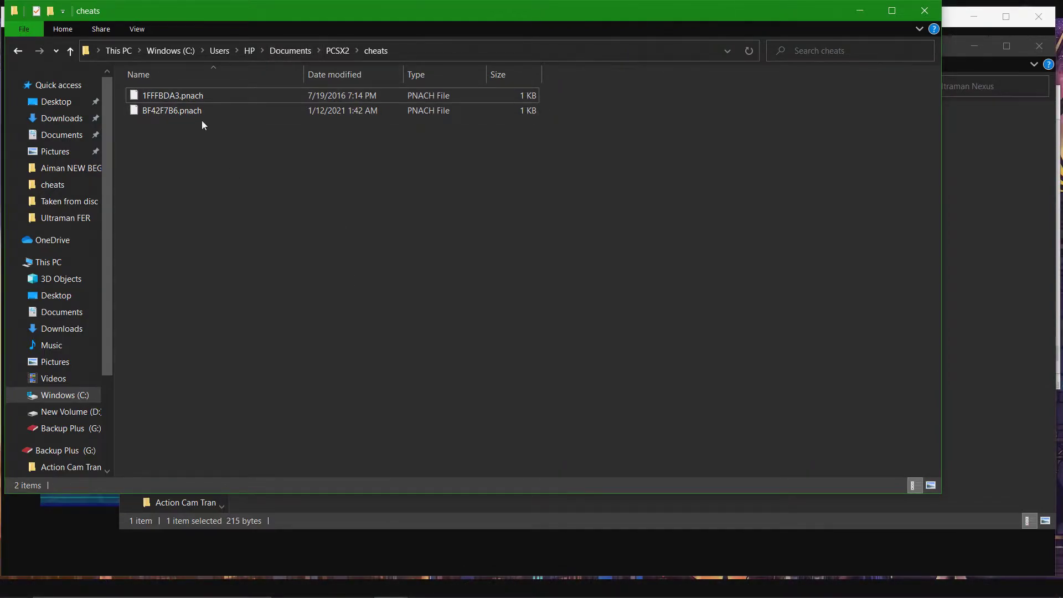
pyautogui.click(337, 51)
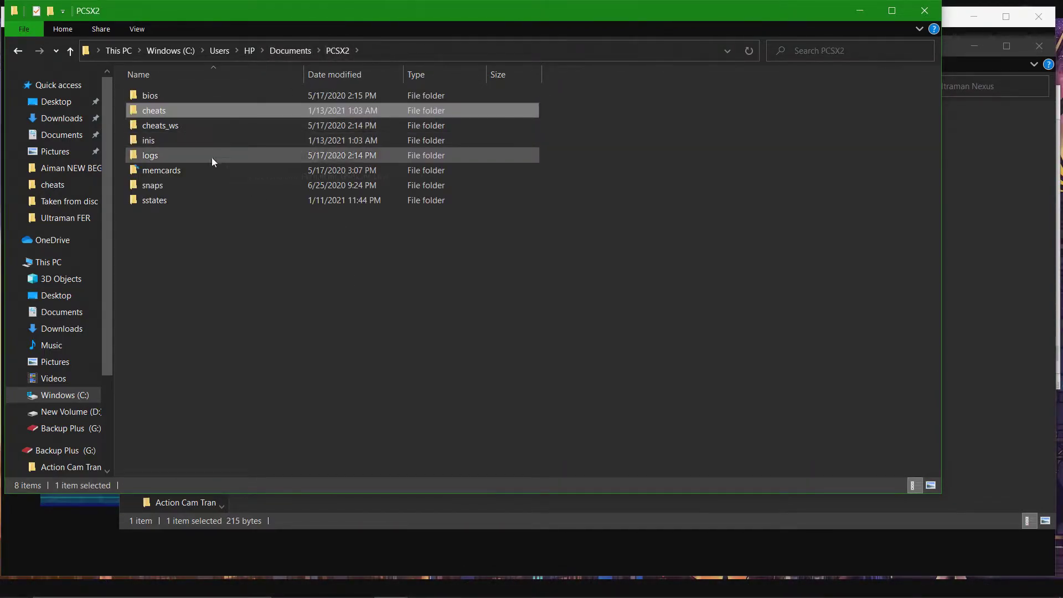
pyautogui.doubleClick(185, 115)
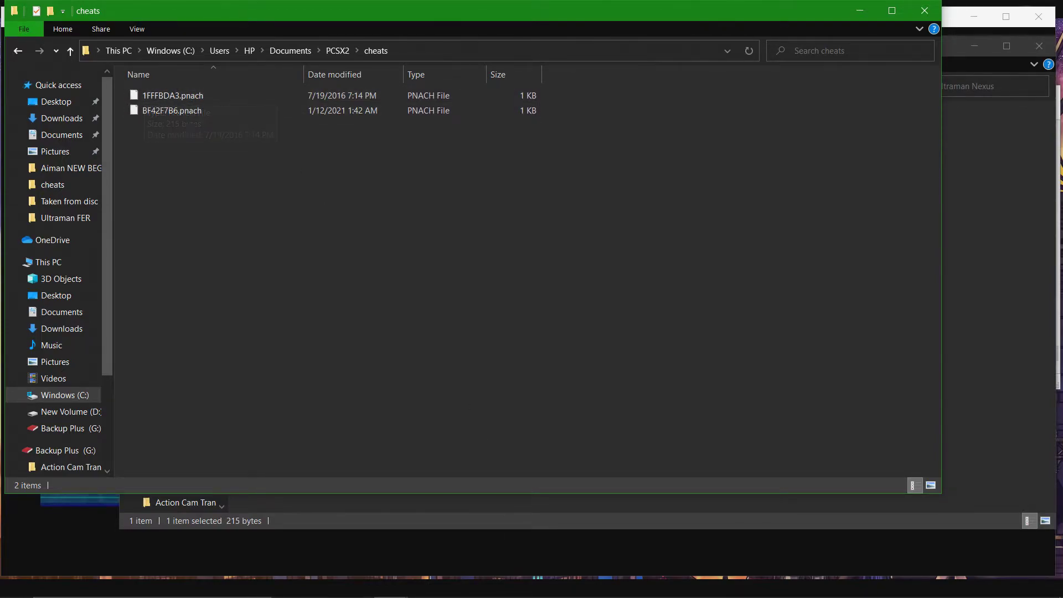
# Highlight the GSdx Lookup CRC in the PCSX2 log, compare it with the patch file name in cheats, and minimize that folder.
pyautogui.moveTo(576, 595)
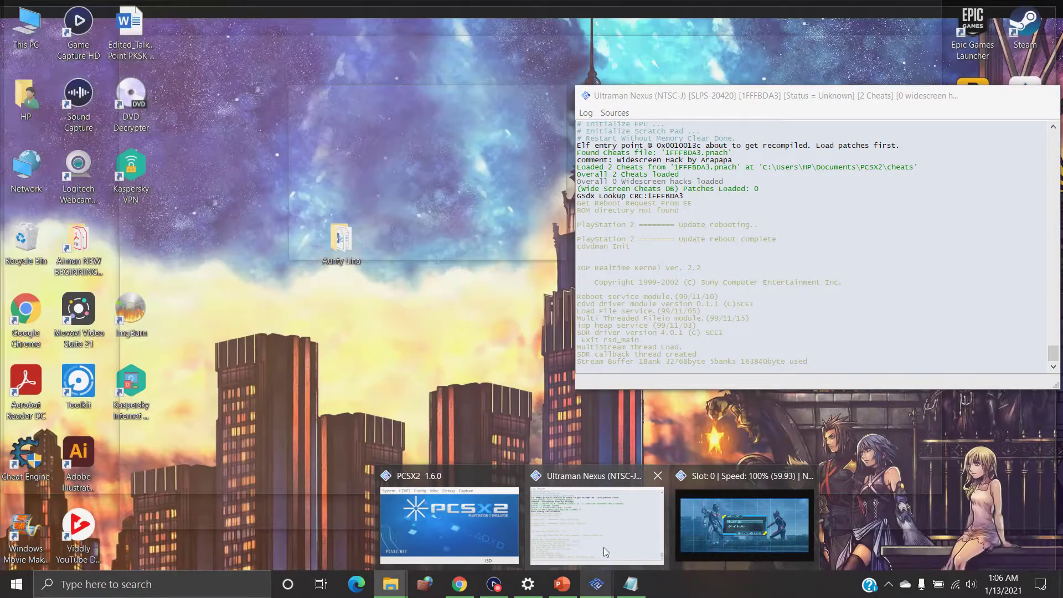
pyautogui.click(604, 547)
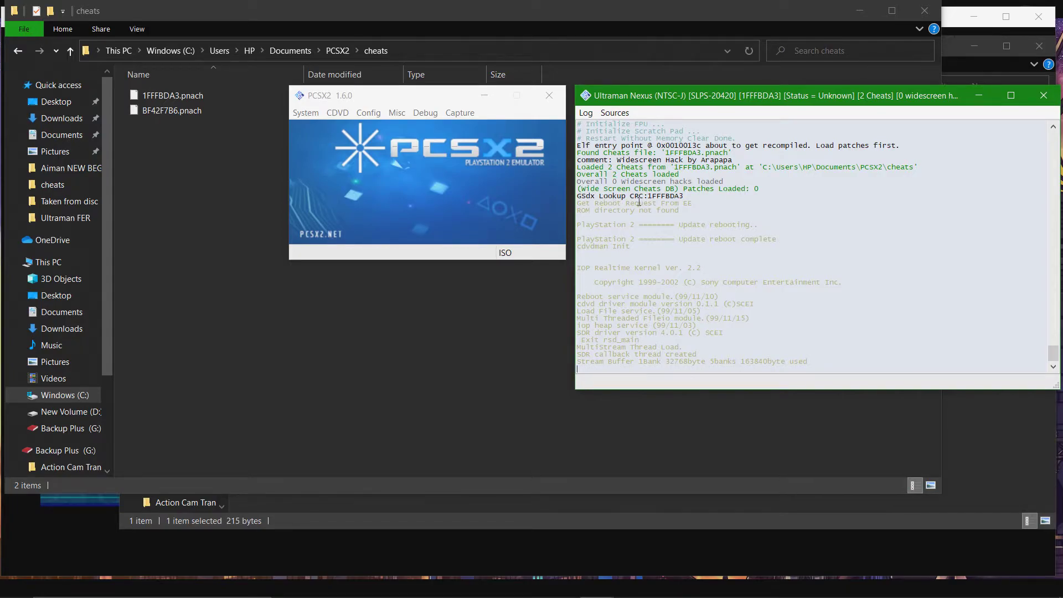
pyautogui.moveTo(648, 197); pyautogui.dragTo(683, 197)
pyautogui.click(637, 459)
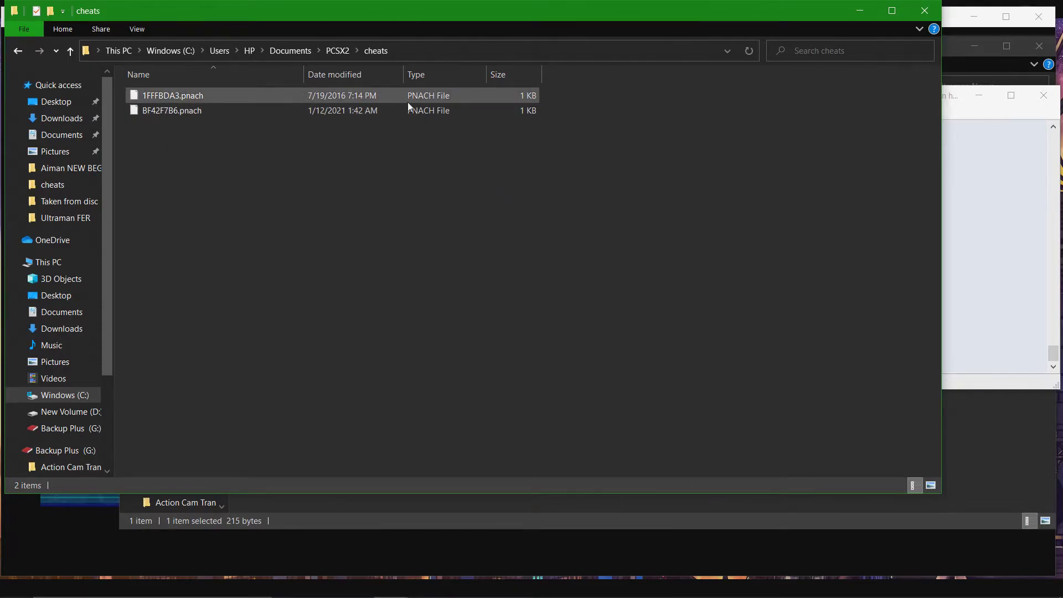
pyautogui.click(853, 9)
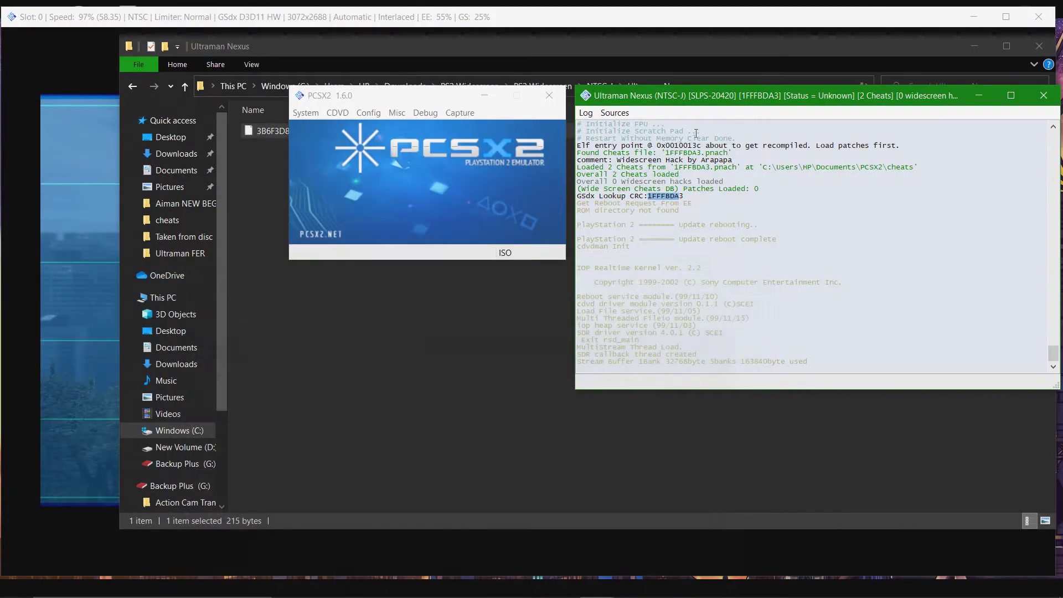
# Check the Enable Cheats setting in PCSX2's system options and leave it as it is.
pyautogui.click(305, 113)
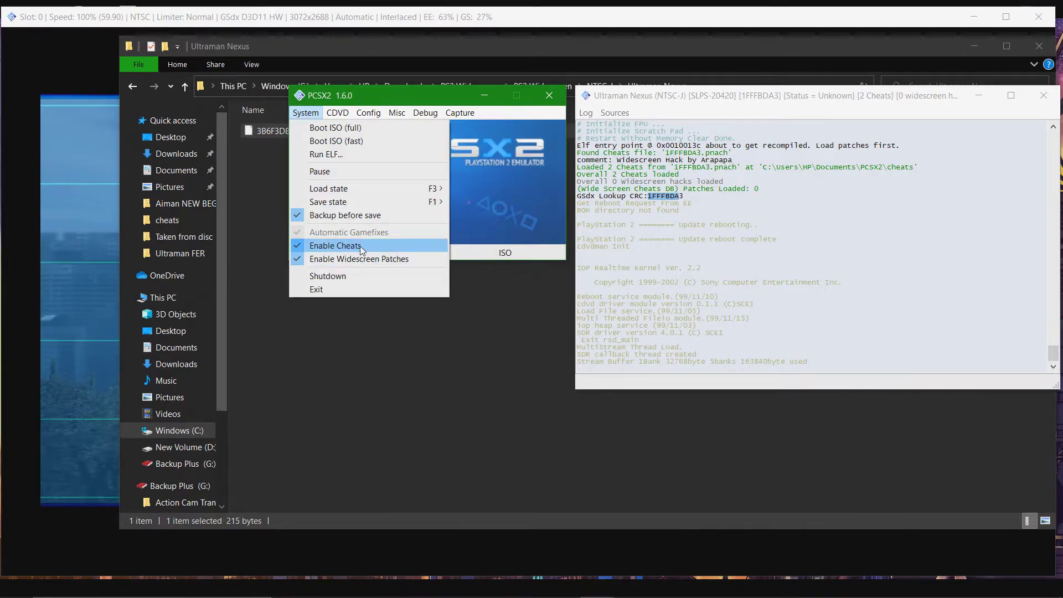
pyautogui.moveTo(425, 112)
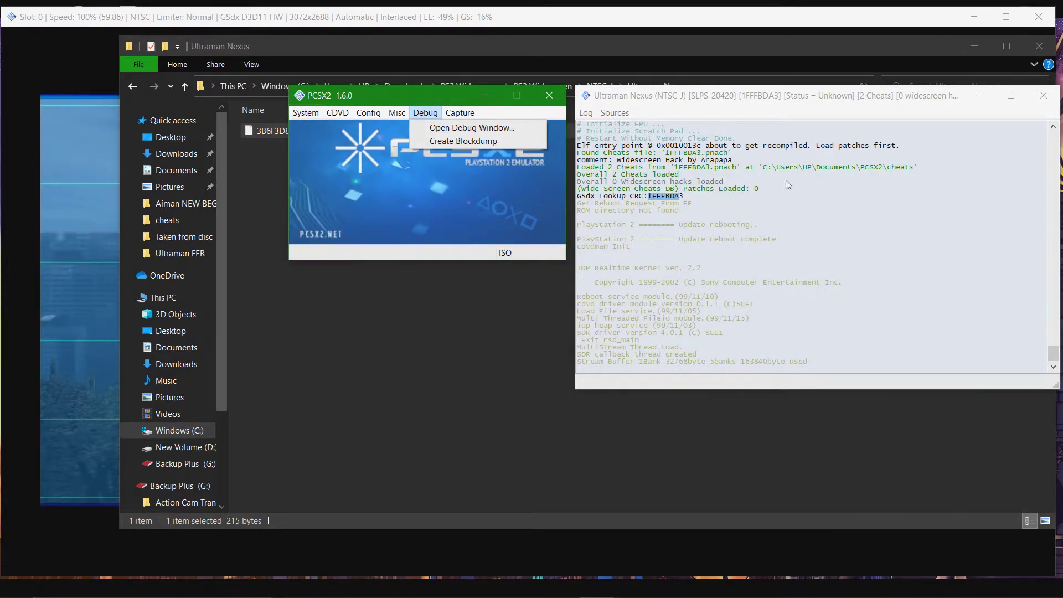
pyautogui.click(856, 205)
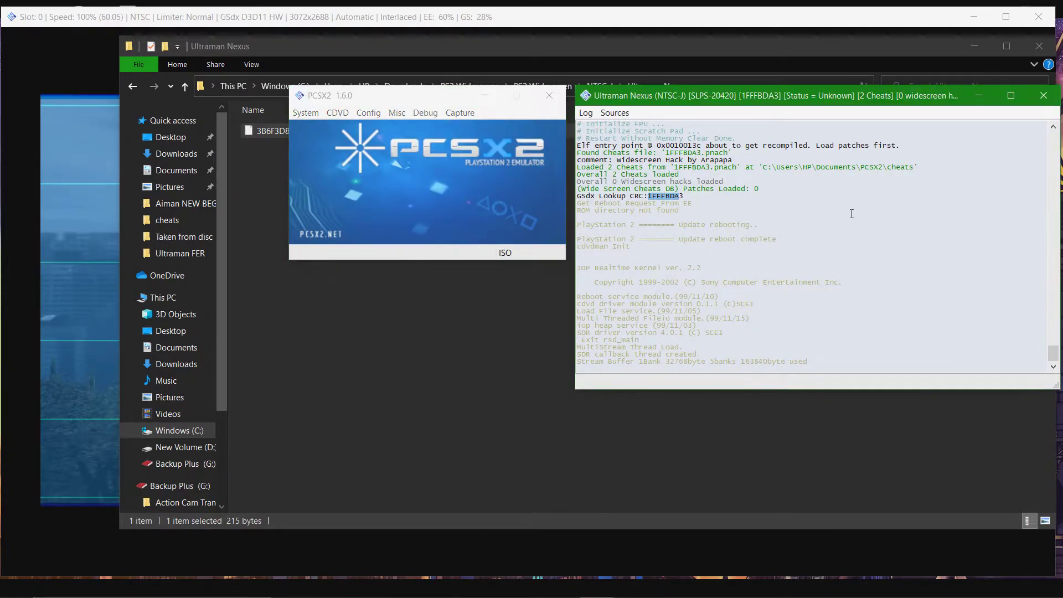
pyautogui.click(516, 314)
# Bring the paused game window back for a last look, and switch to the PowerPoint slide on the widescreen patch problem.
pyautogui.moveTo(598, 588)
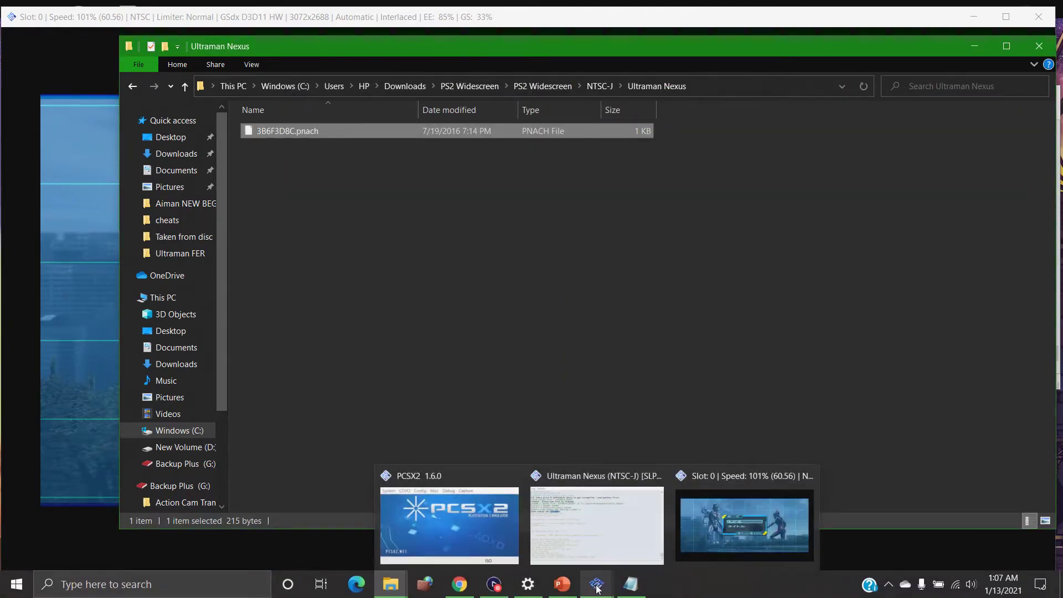
pyautogui.click(731, 530)
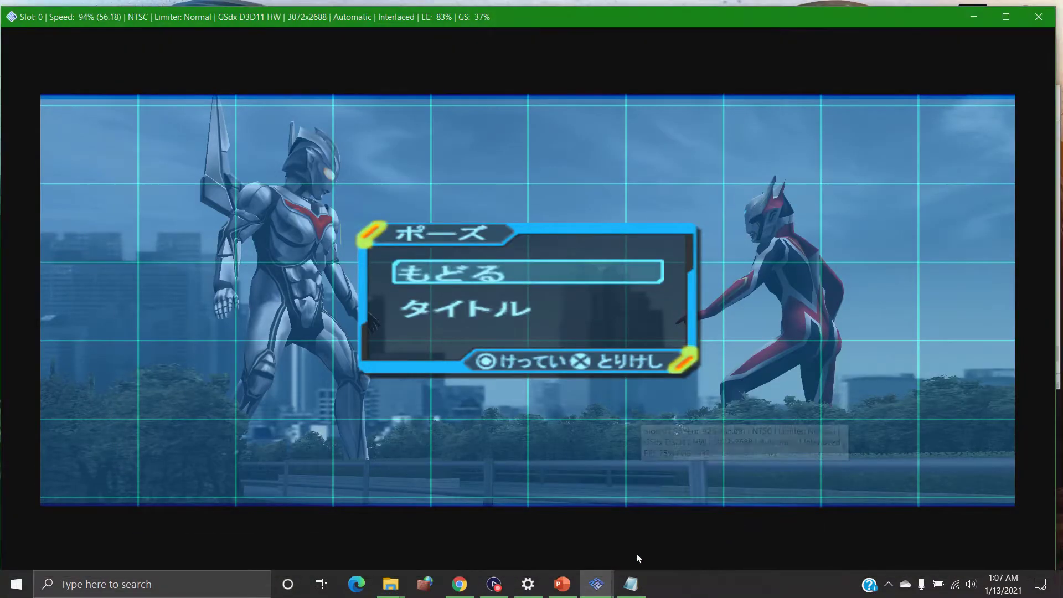
pyautogui.click(562, 584)
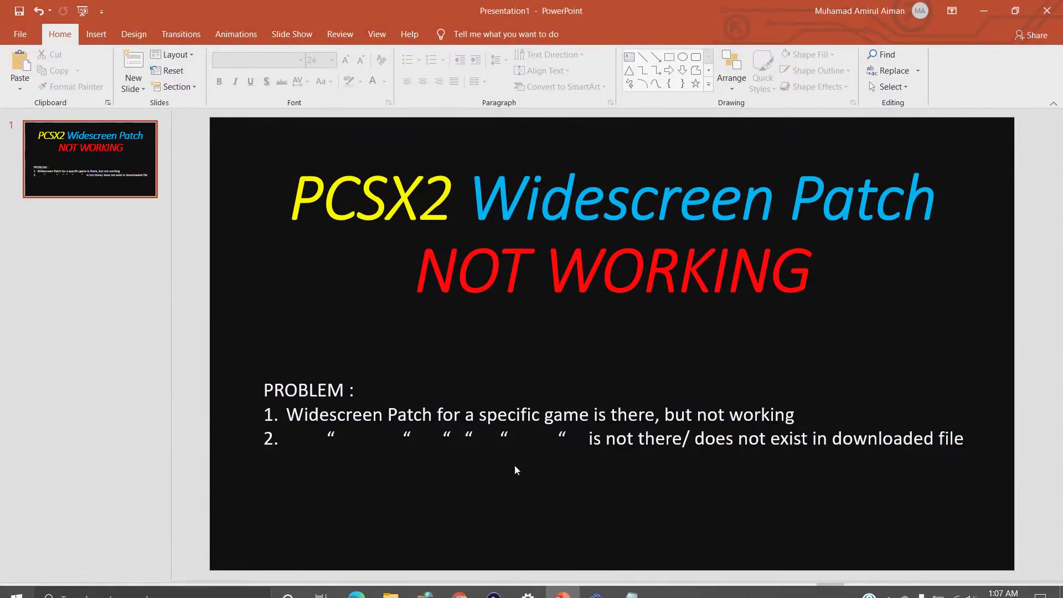